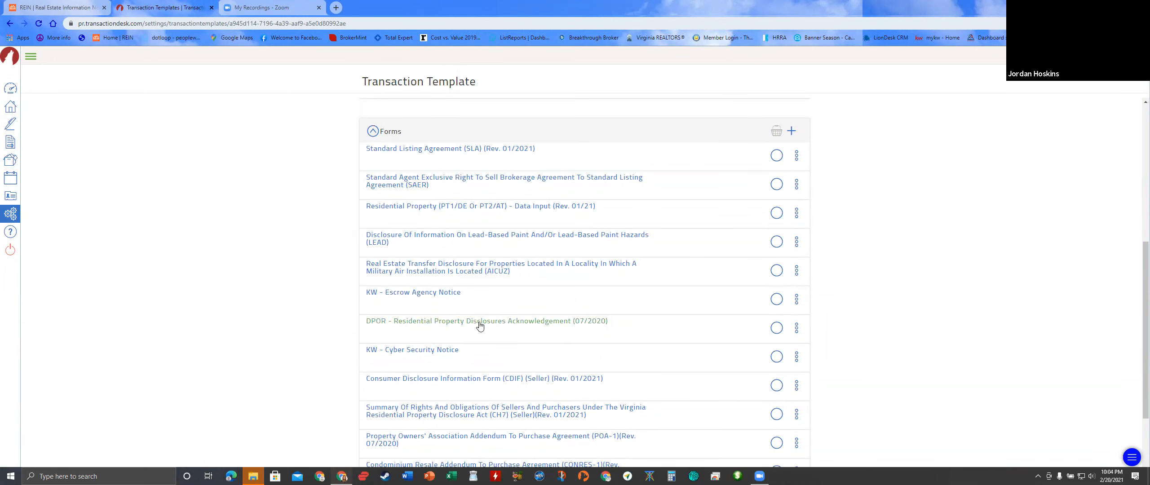
- Open the Add forms dialog and close it without adding any forms
scroll(483, 359, up, 1)
scroll(483, 359, up, 4)
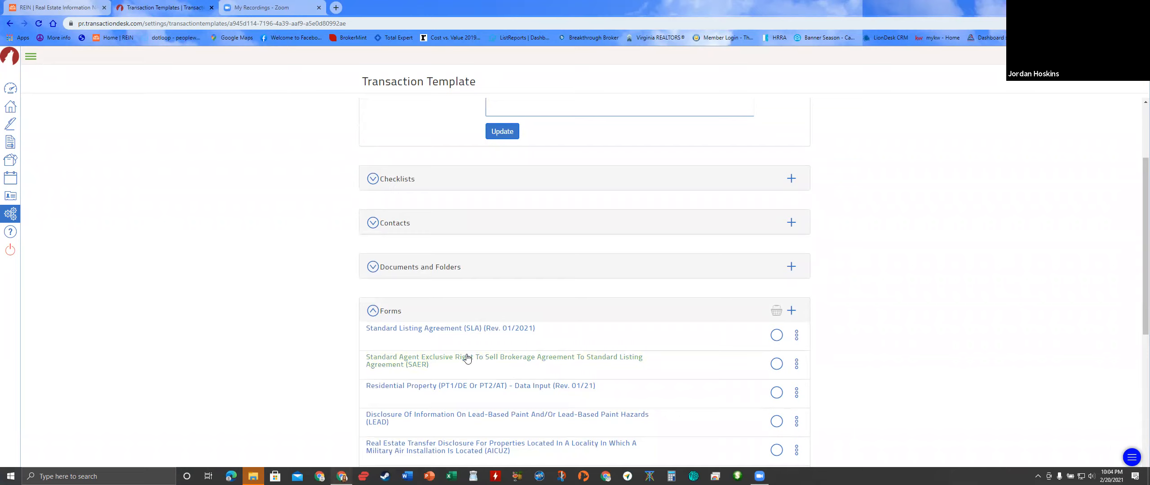
click(789, 310)
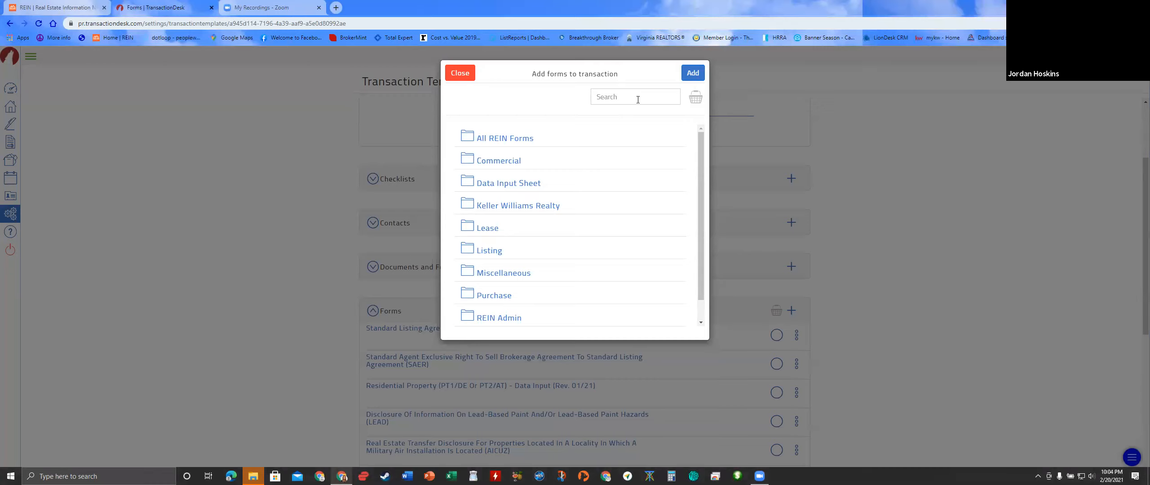
click(460, 73)
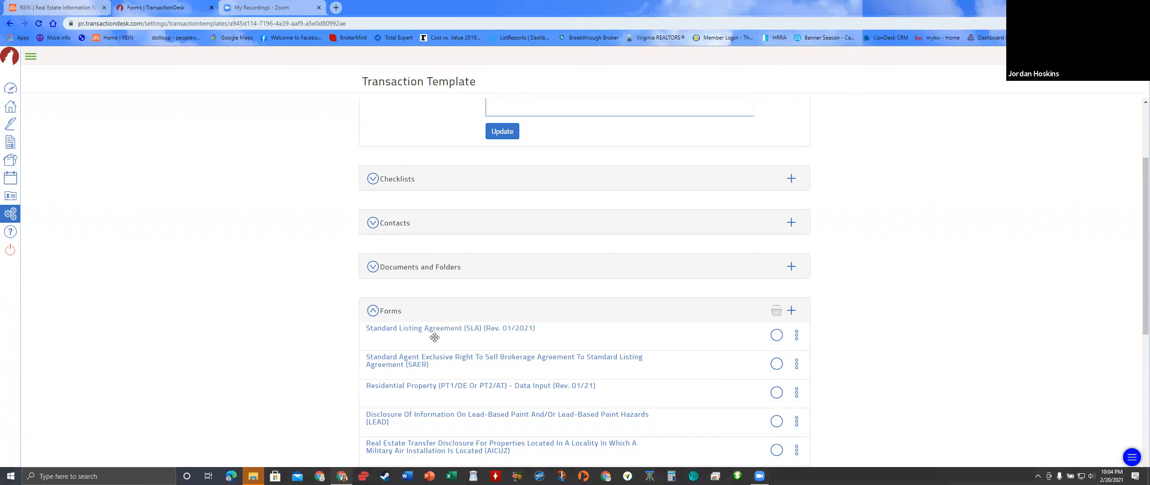
- Find the Standard Listing Agreement (SLA) in the template's forms list and open it
scroll(407, 331, down, 2)
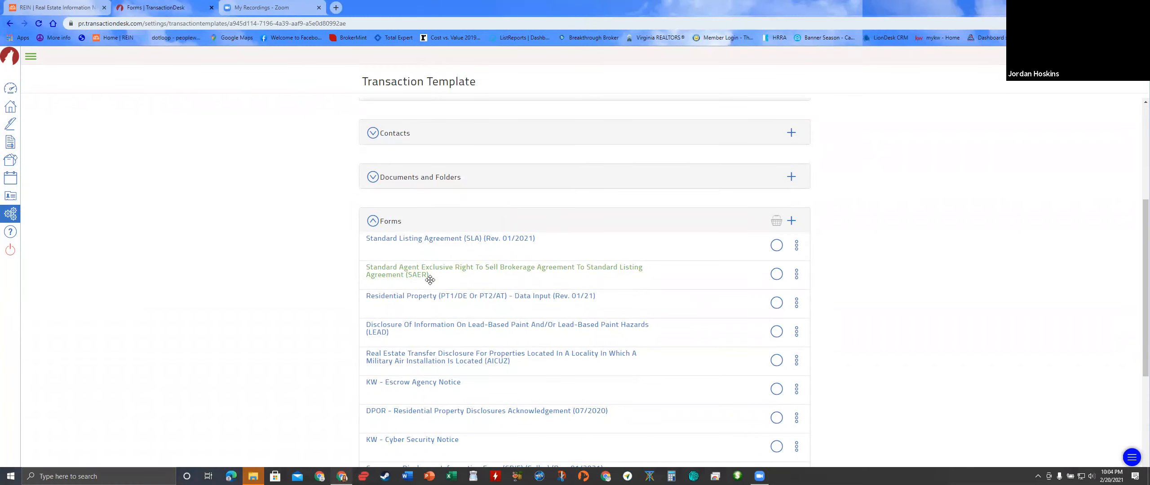
scroll(455, 277, down, 1)
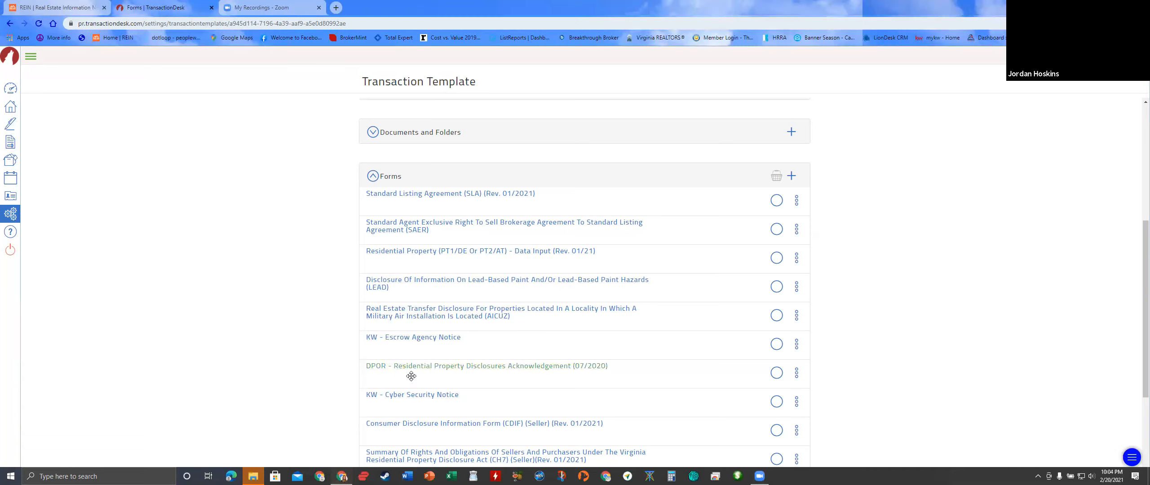
scroll(415, 400, down, 1)
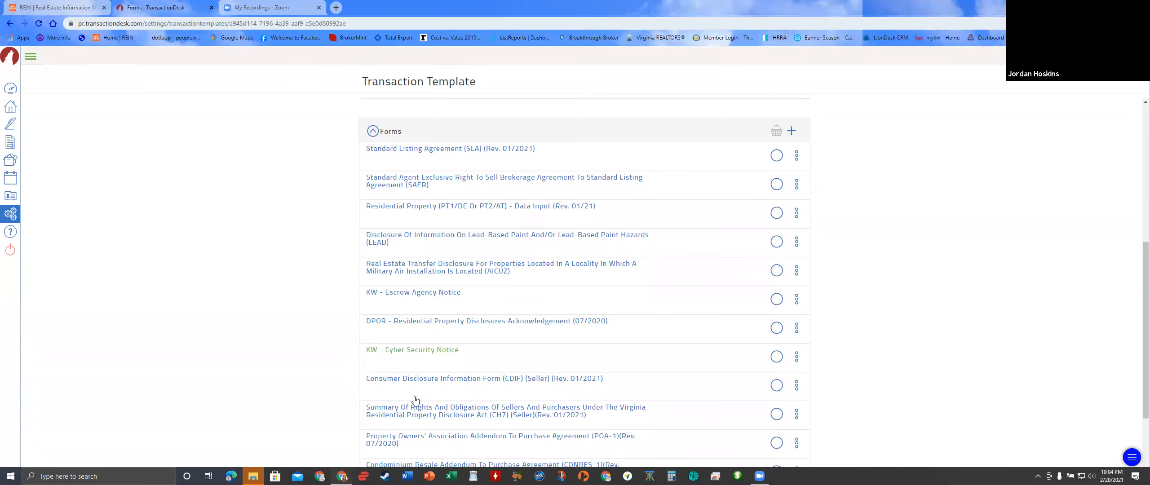
scroll(415, 384, down, 2)
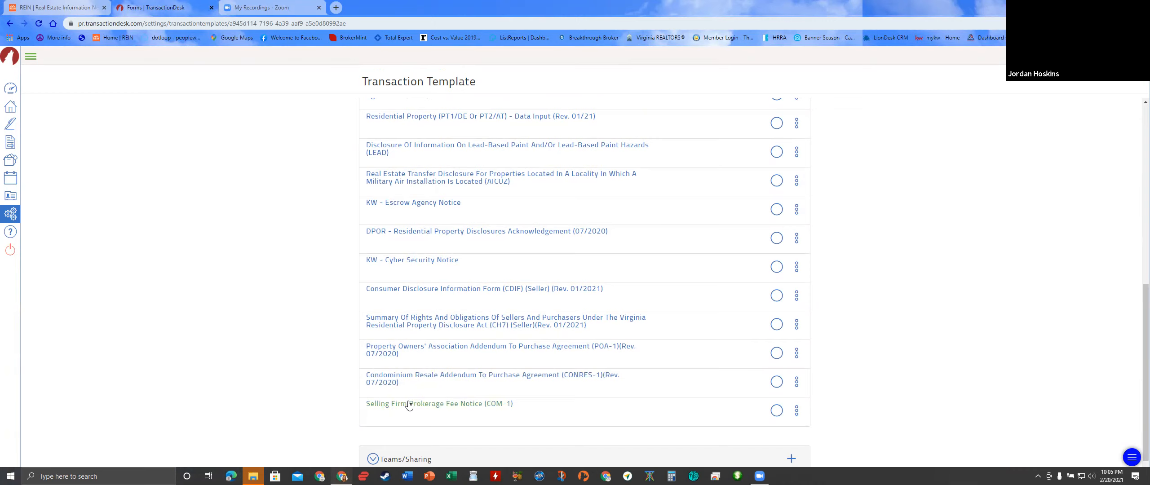
scroll(400, 411, up, 3)
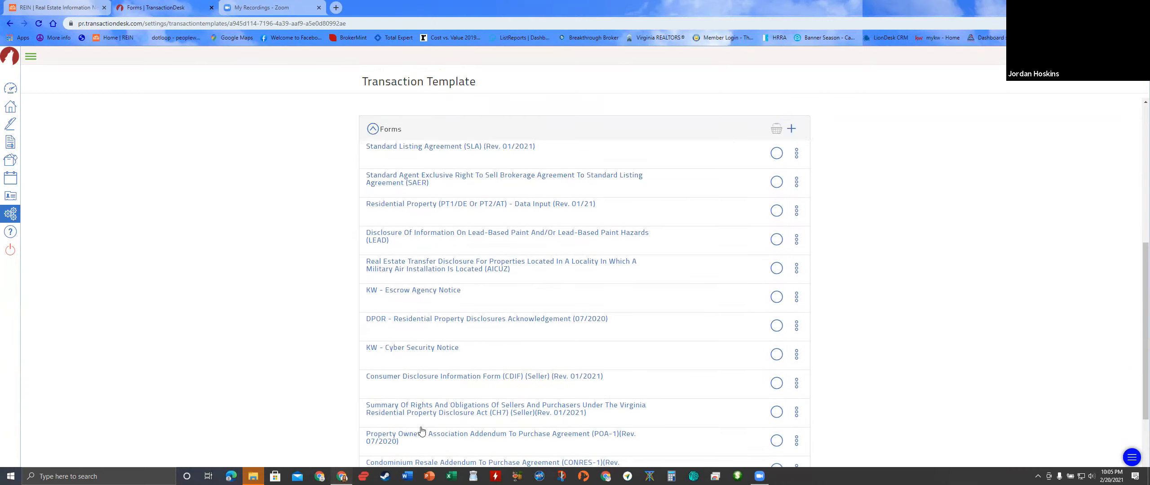
scroll(480, 345, down, 1)
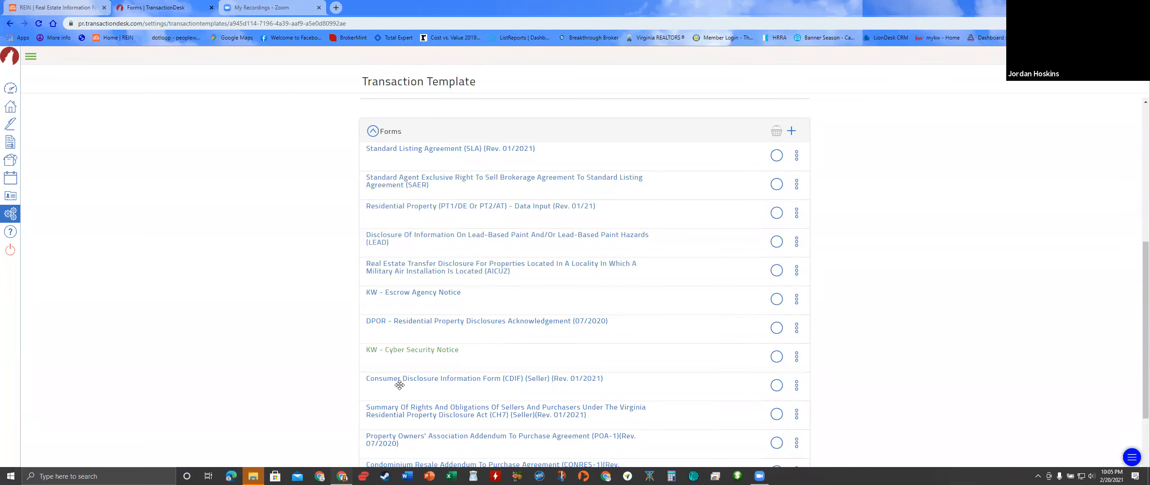
scroll(439, 329, down, 2)
scroll(496, 305, up, 3)
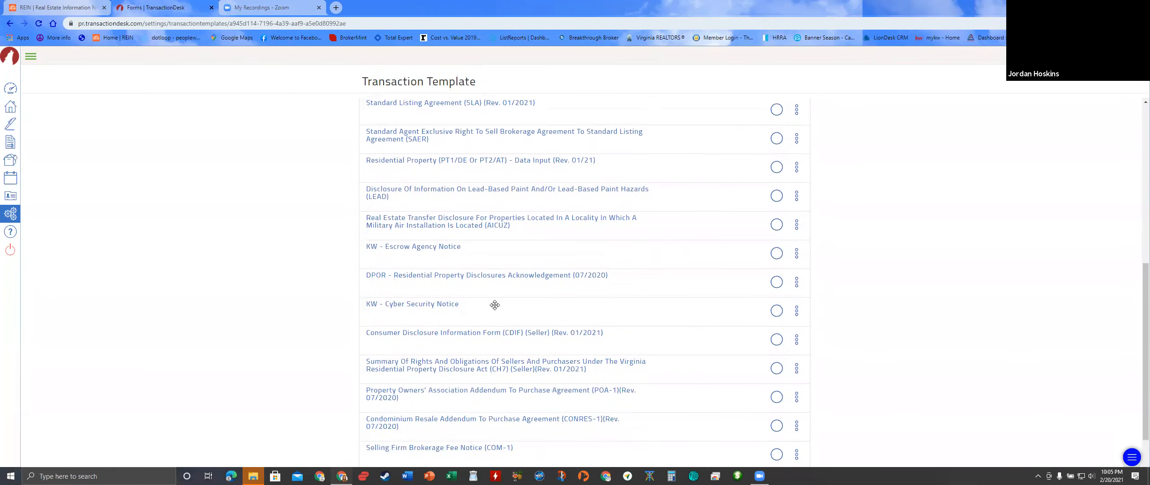
scroll(503, 301, up, 1)
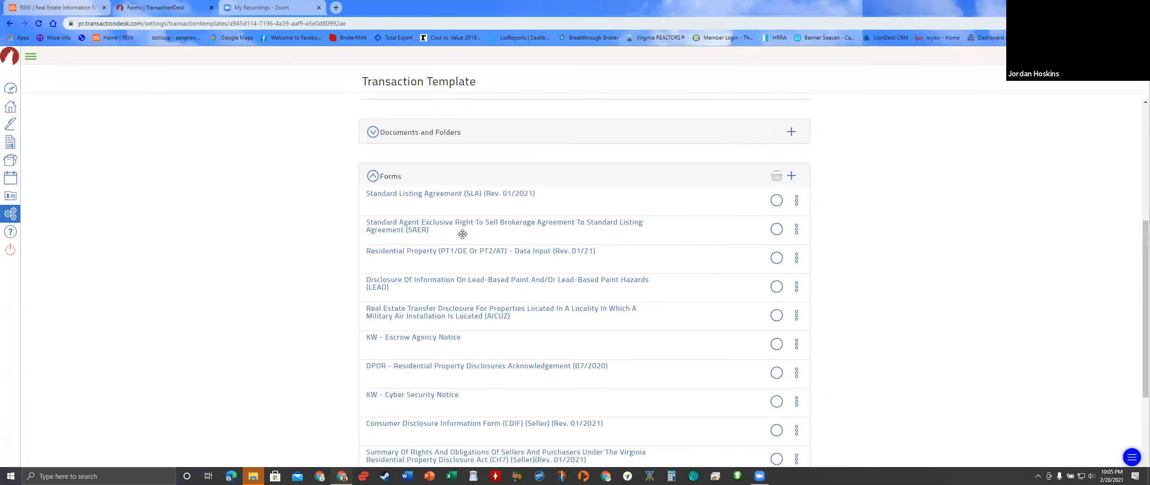
click(435, 197)
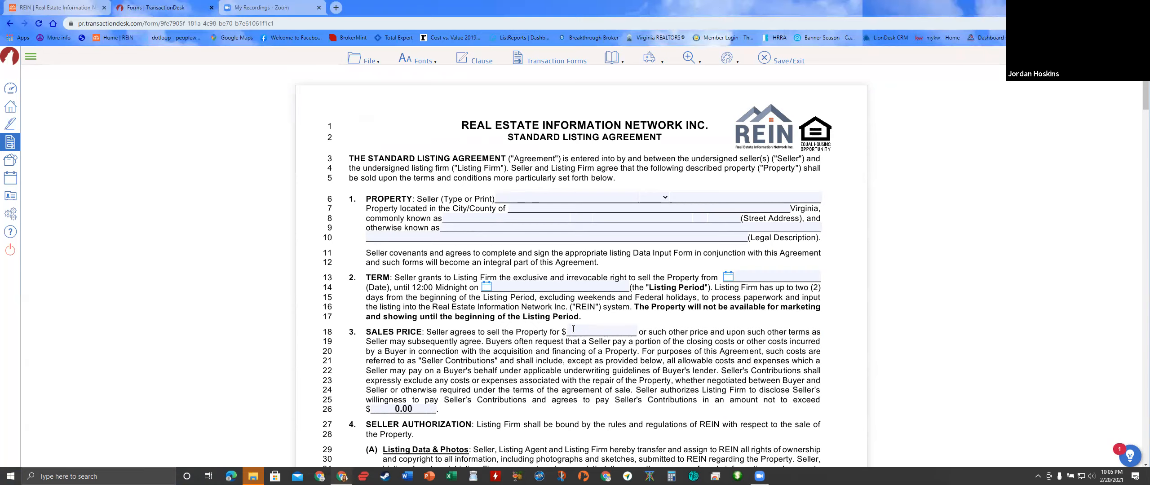
scroll(564, 360, down, 2)
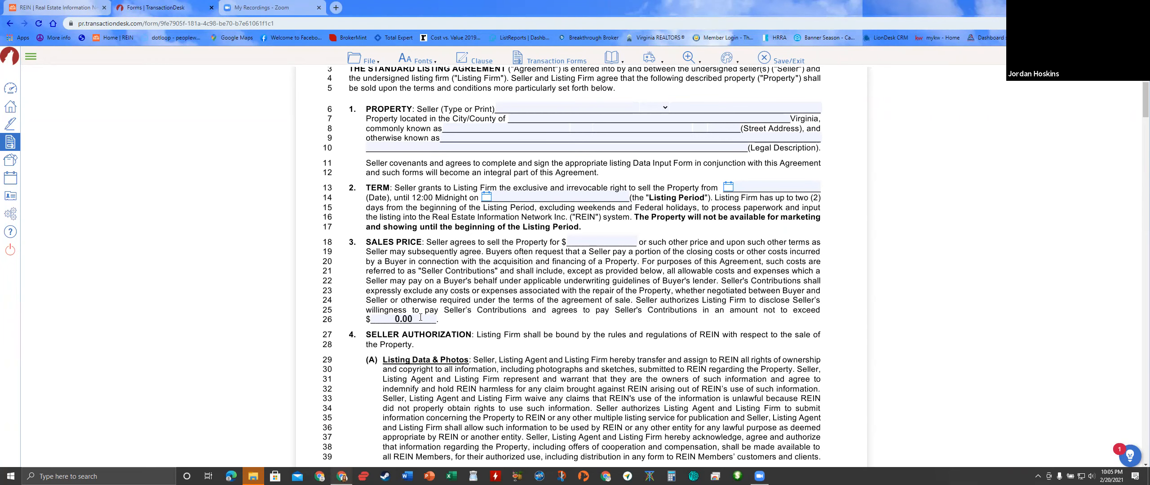
scroll(420, 317, down, 3)
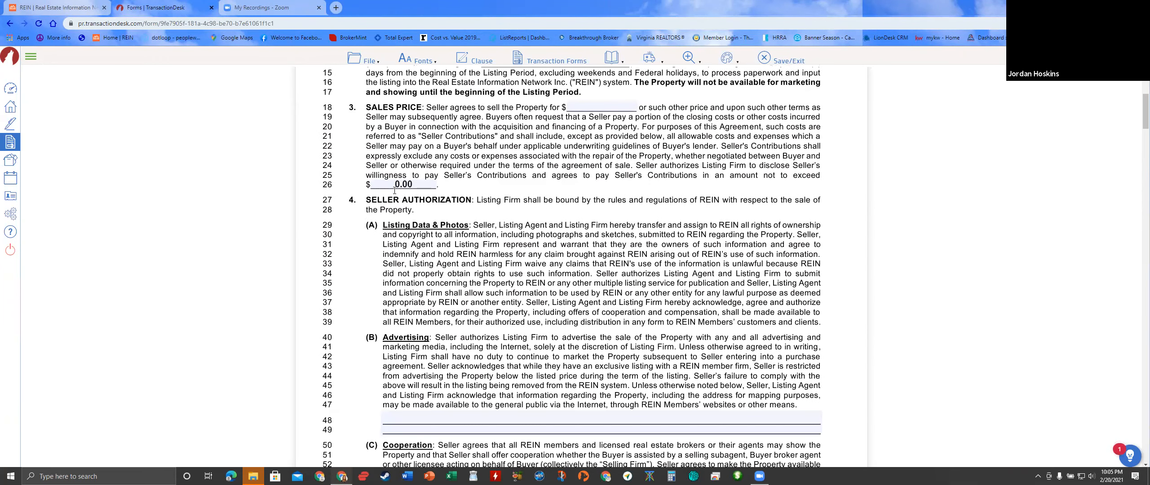
scroll(488, 243, down, 8)
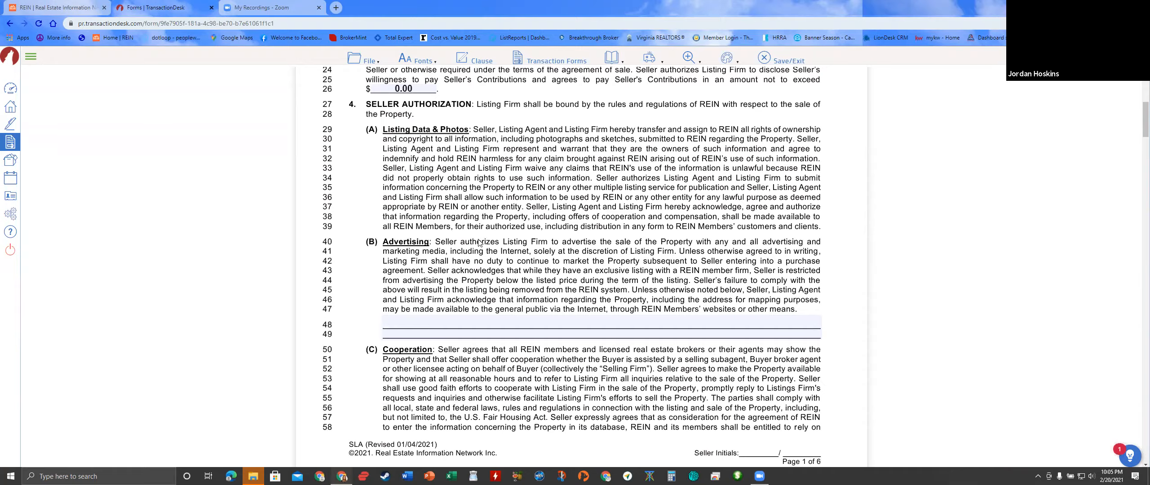
scroll(460, 234, down, 3)
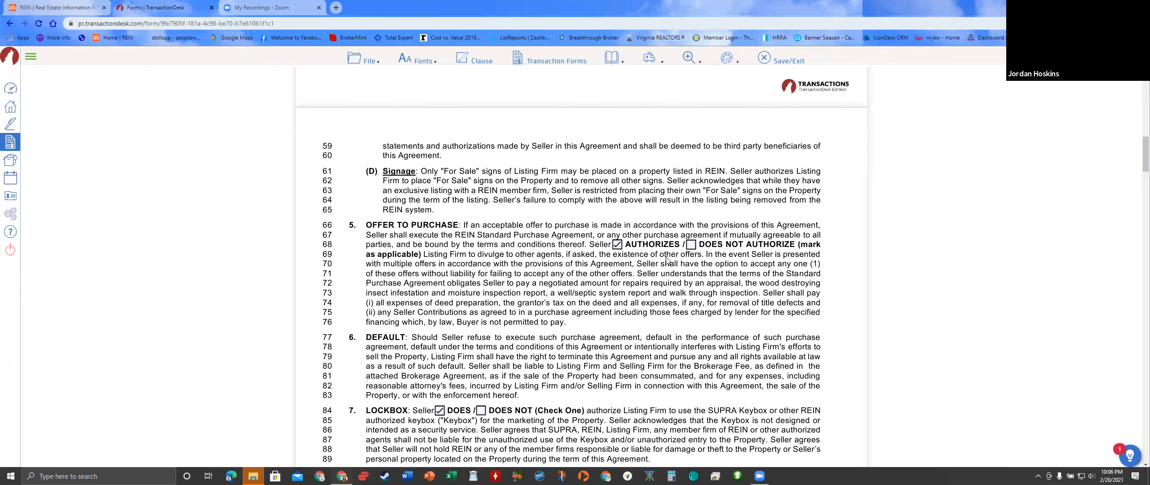
- Mark the SLA's Co-op Resale section as N/A
scroll(666, 260, down, 3)
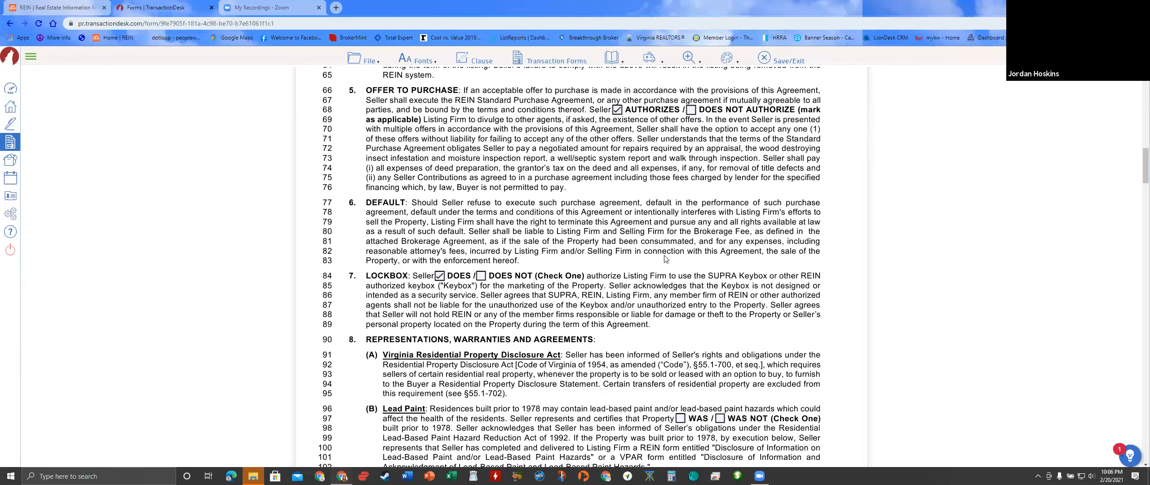
scroll(665, 259, down, 1)
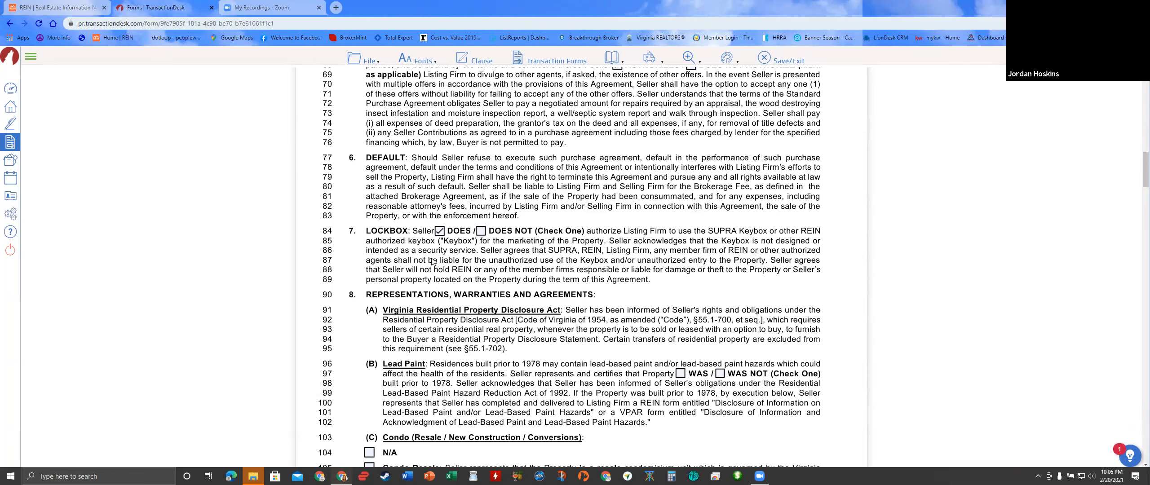
scroll(431, 252, down, 2)
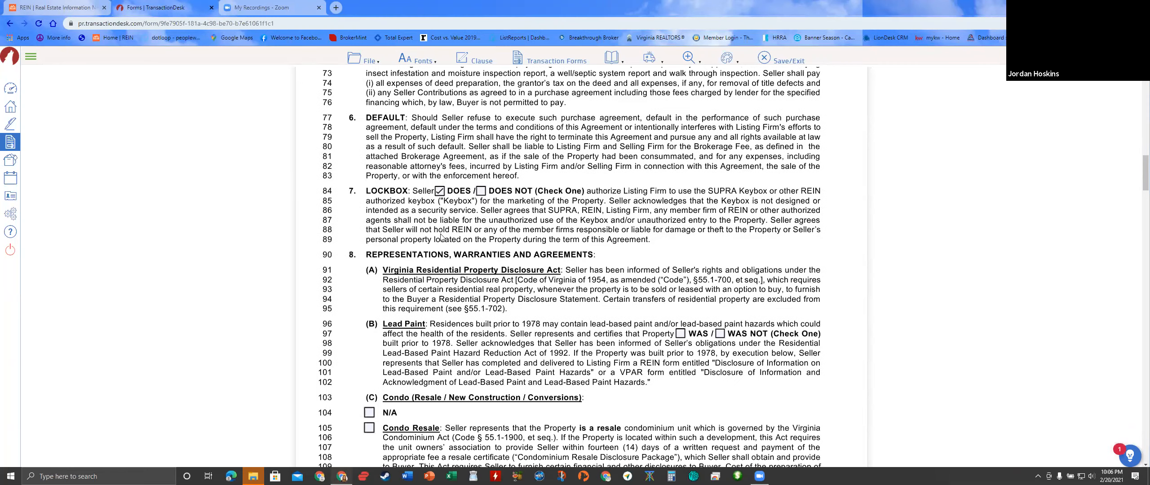
scroll(442, 233, down, 2)
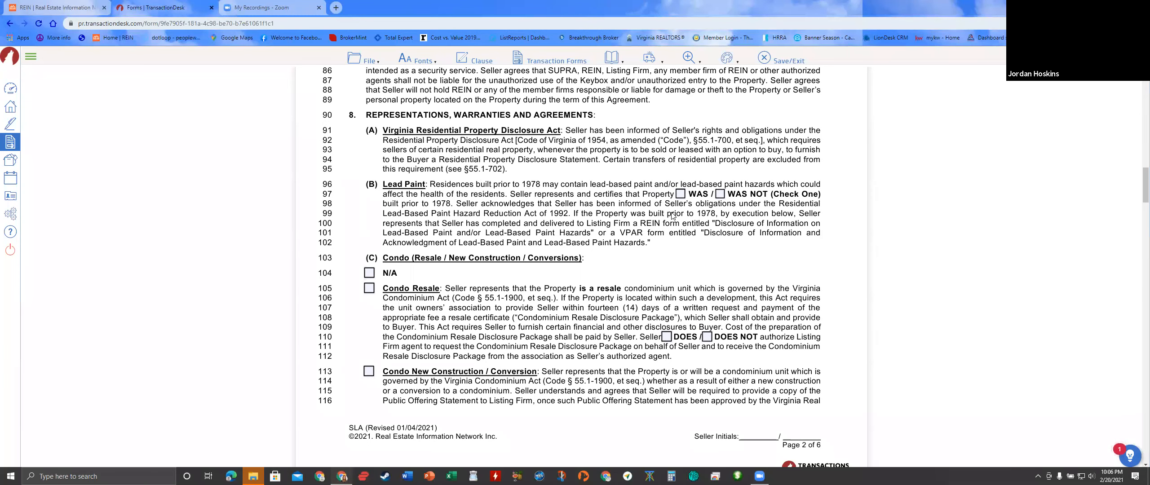
scroll(672, 216, down, 1)
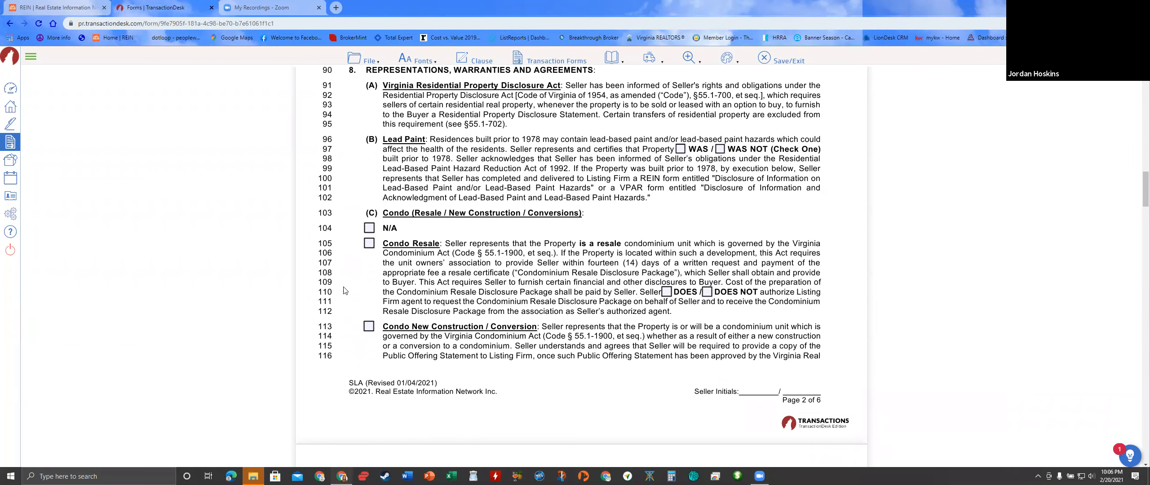
scroll(378, 285, down, 5)
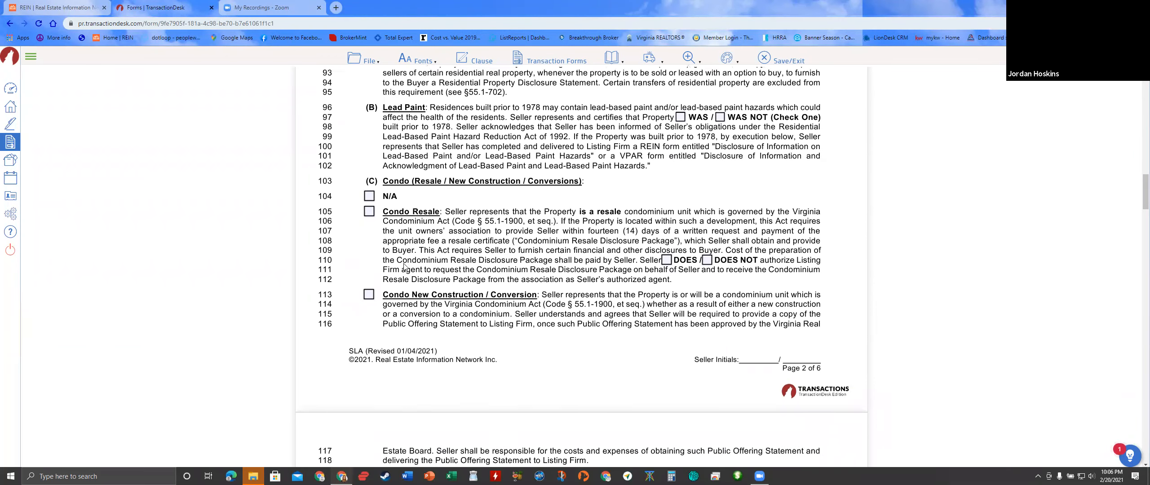
scroll(378, 284, down, 5)
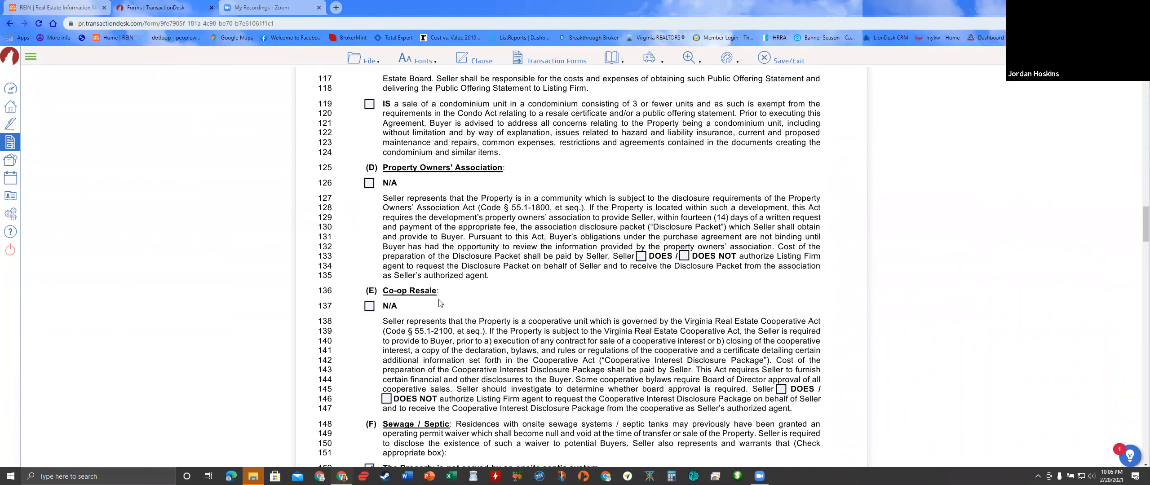
scroll(361, 224, down, 2)
click(368, 217)
- Scroll down to the signature block with Keller Williams Realty and the supervising broker's details
scroll(489, 357, down, 2)
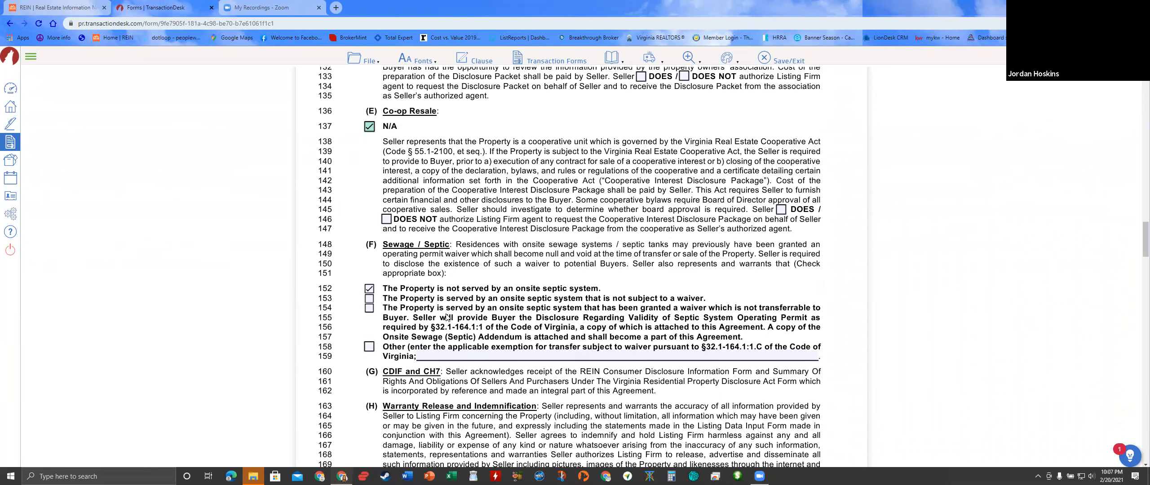
scroll(447, 318, down, 1)
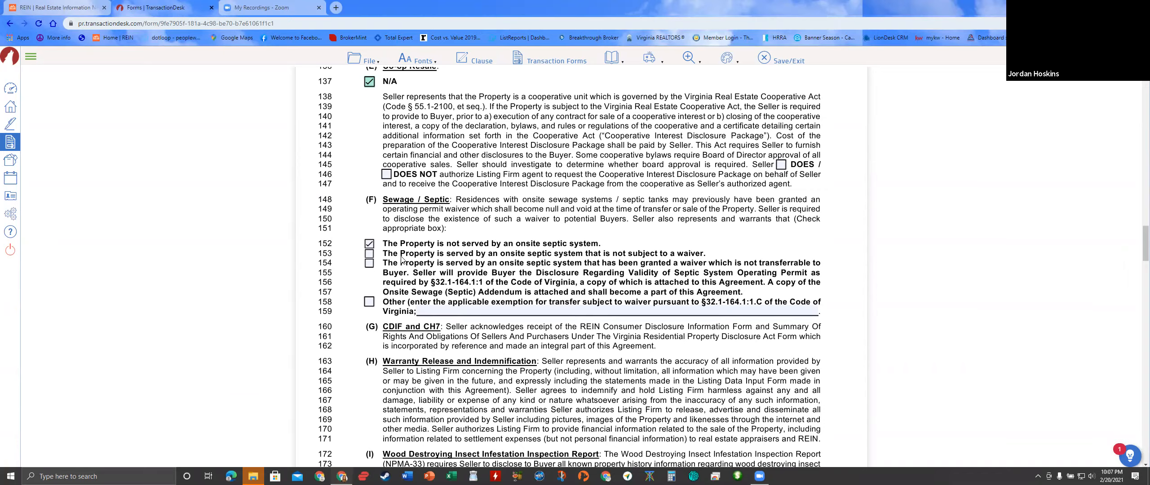
scroll(401, 260, down, 10)
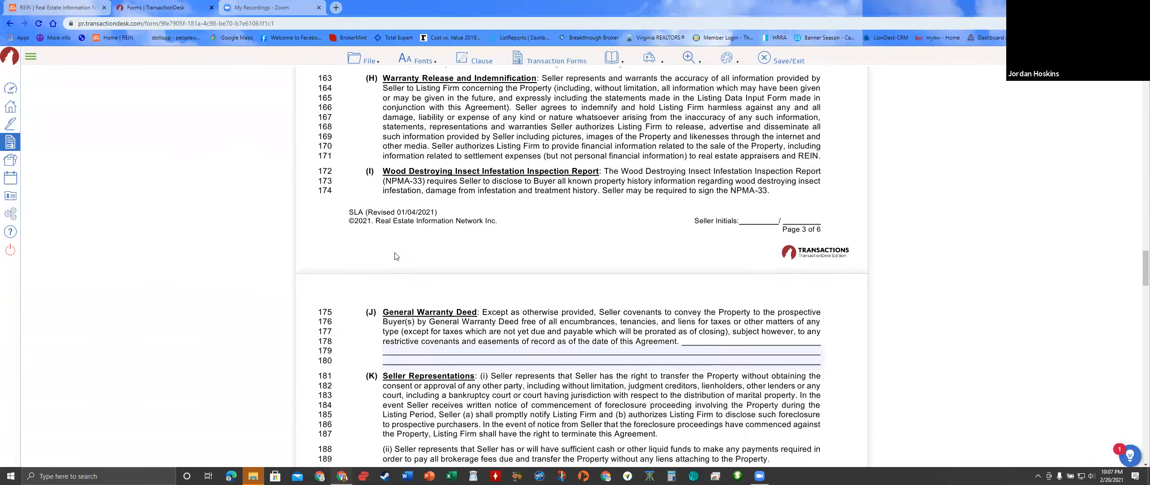
scroll(395, 256, down, 2)
scroll(396, 256, down, 2)
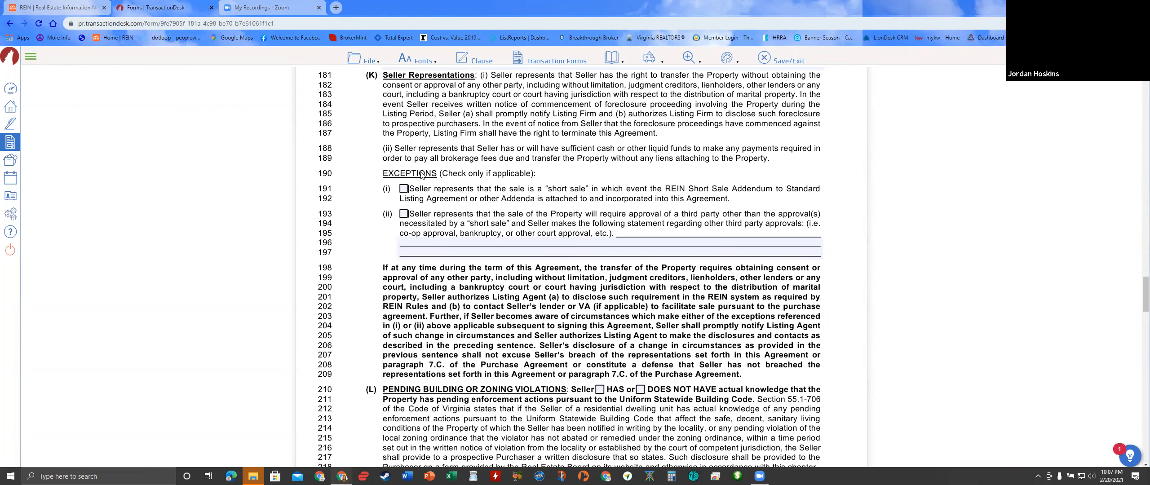
scroll(457, 244, down, 5)
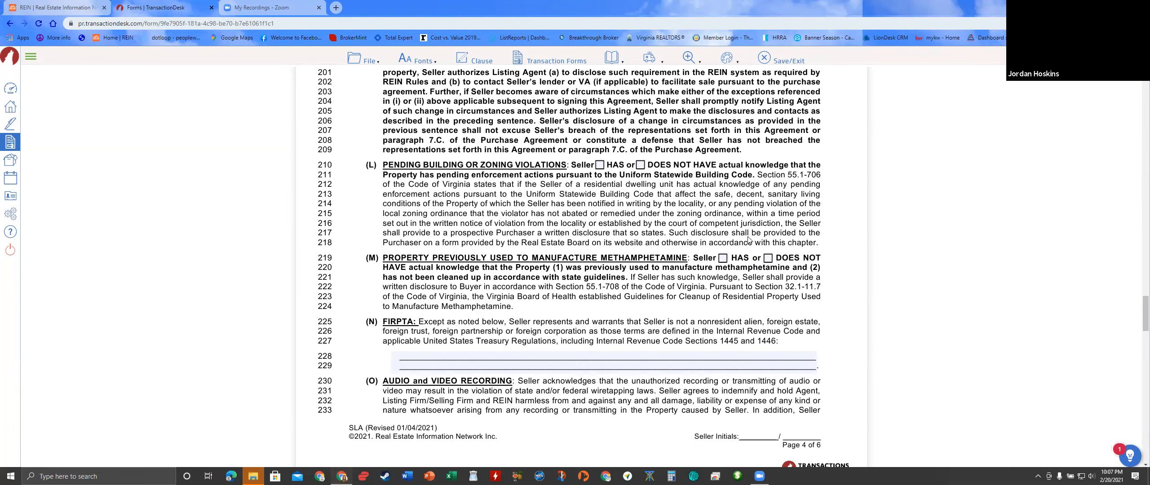
scroll(731, 241, down, 5)
scroll(731, 241, down, 8)
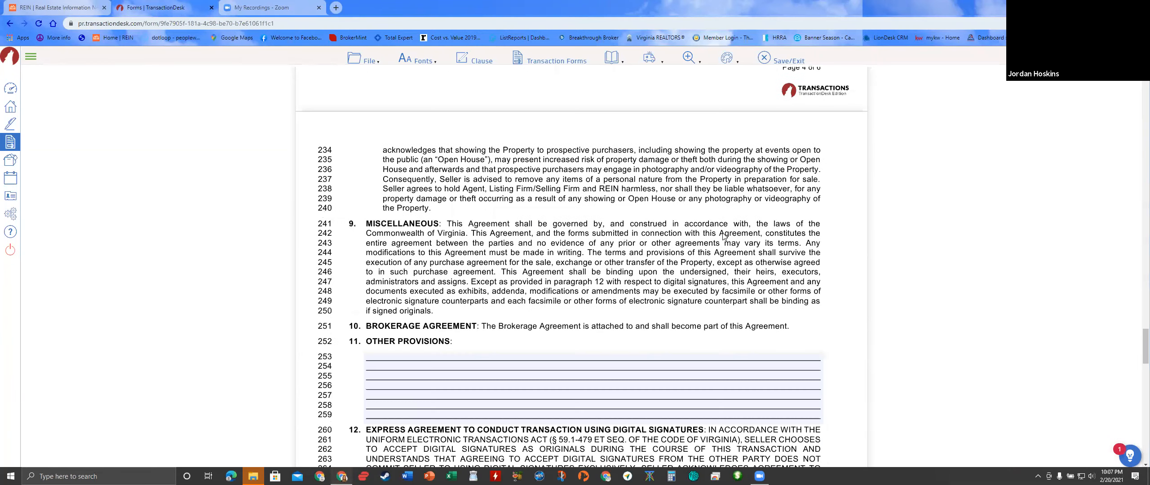
scroll(721, 232, down, 12)
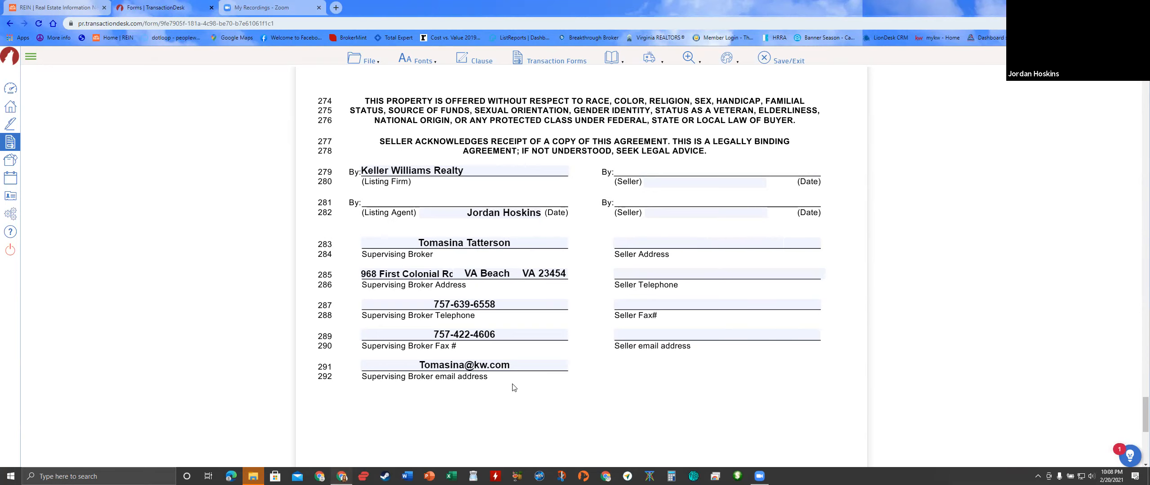
- Save the SLA form with its default values
scroll(510, 389, down, 1)
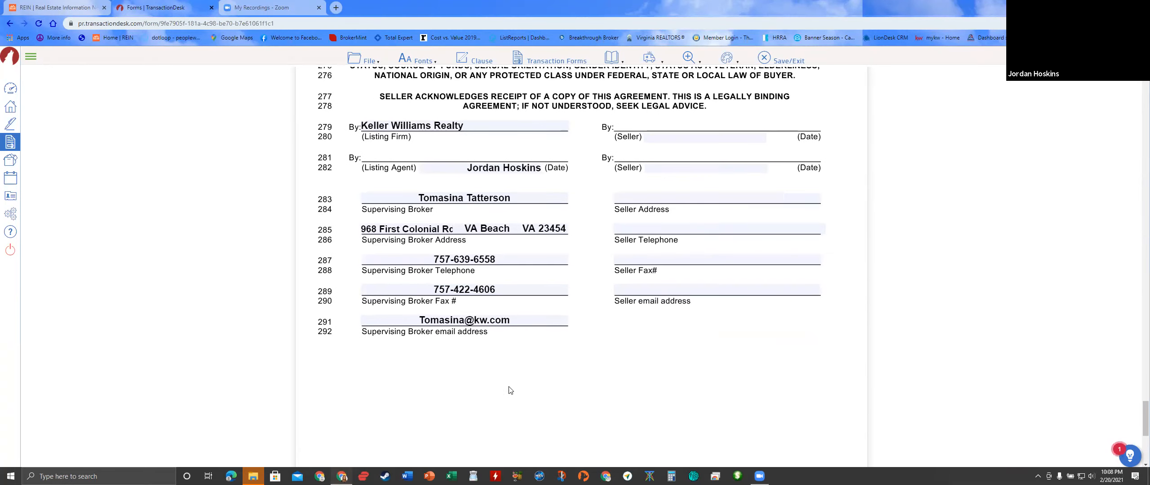
click(367, 60)
mouse_move(395, 134)
click(431, 130)
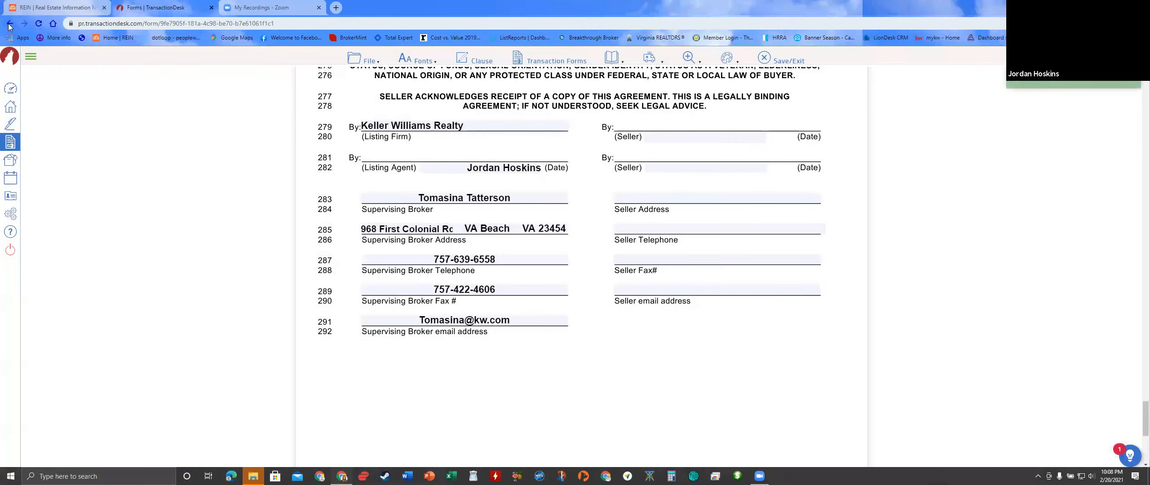
- Return to the transaction template and open the SAER brokerage agreement from its forms list
click(11, 25)
scroll(424, 297, down, 1)
click(386, 400)
scroll(402, 402, down, 1)
scroll(403, 402, down, 3)
click(402, 360)
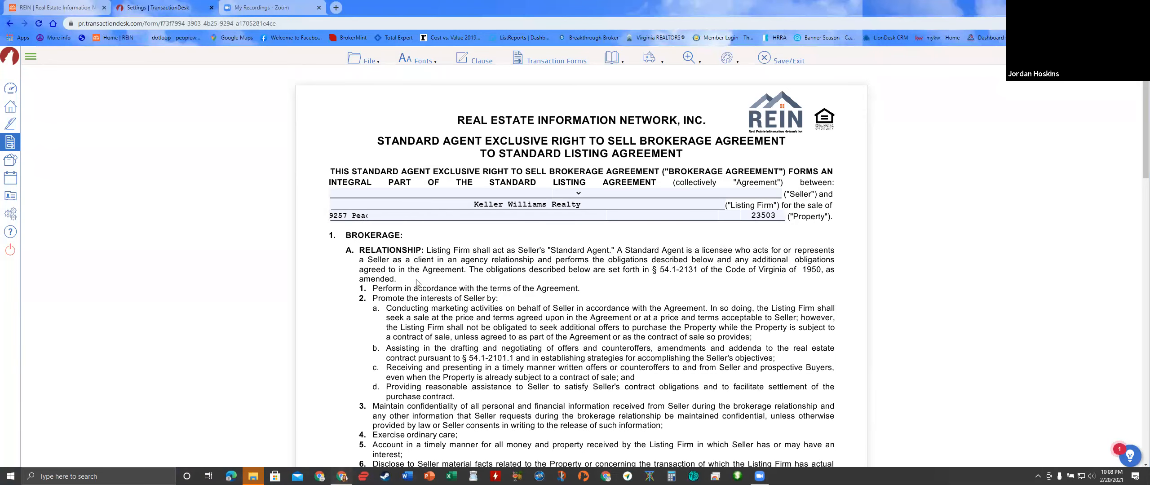
- Clear the pre-filled property street address and the 23503 zip code
click(362, 218)
double_click(362, 219)
drag(362, 219, 360, 219)
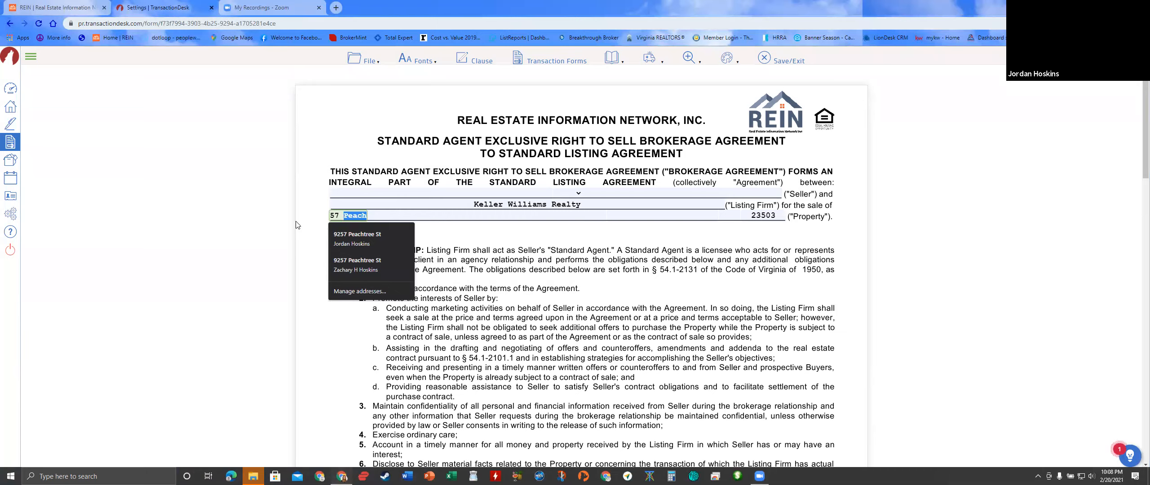
key(BackSpace)
key(BackSpace)
key(BackSpace)
key(BackSpace)
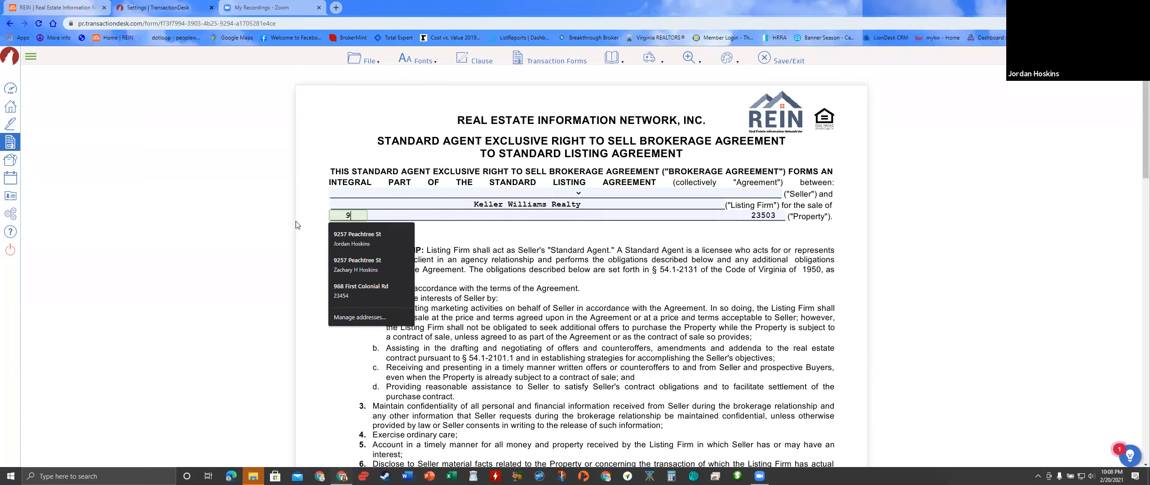
double_click(764, 216)
key(BackSpace)
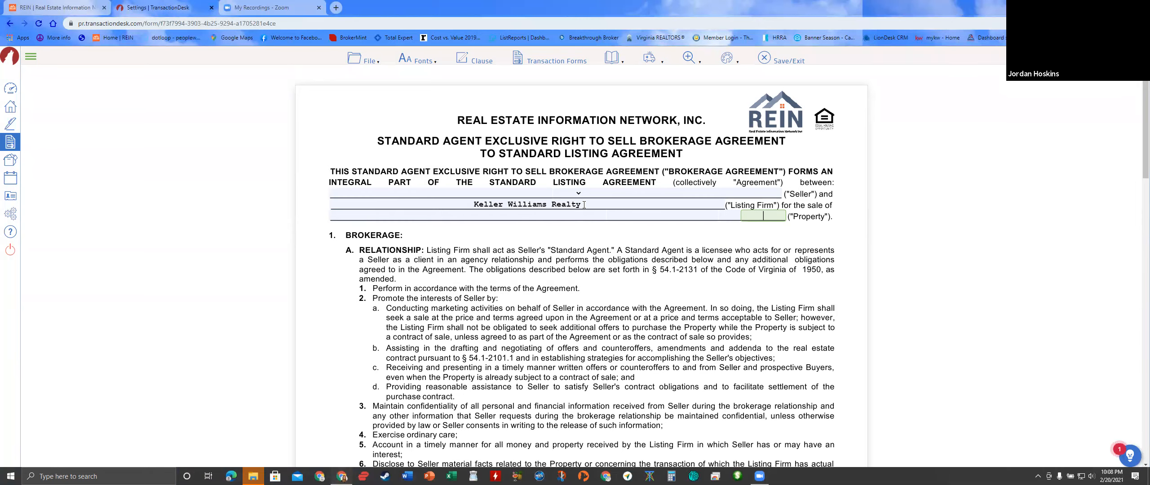
- Check that the 6% total brokerage fee and the 3% selling firm fee remain
scroll(584, 205, down, 12)
scroll(584, 205, down, 7)
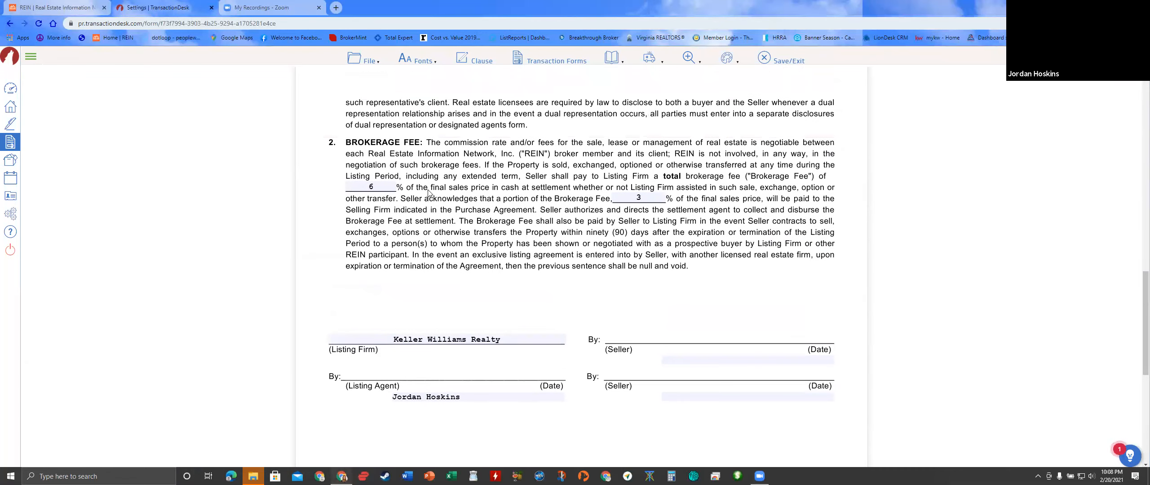
scroll(428, 194, up, 2)
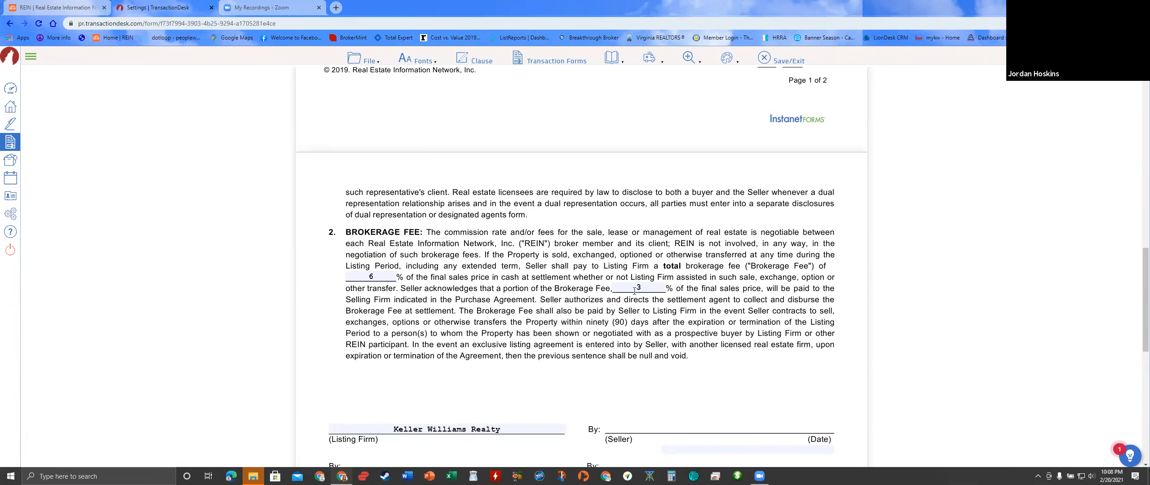
scroll(558, 325, down, 2)
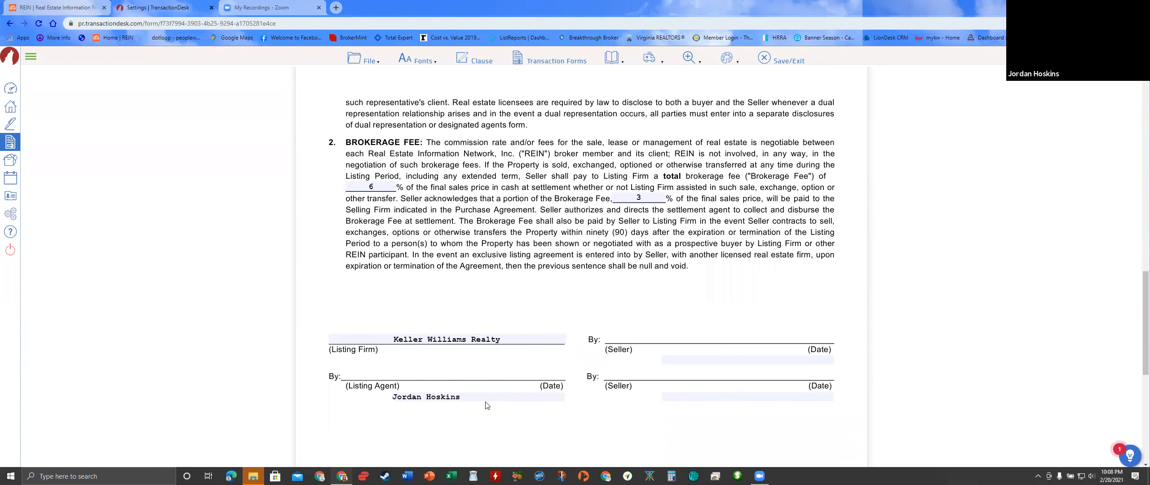
scroll(482, 401, down, 1)
- Save the SAER form with its changes
click(365, 59)
mouse_move(371, 129)
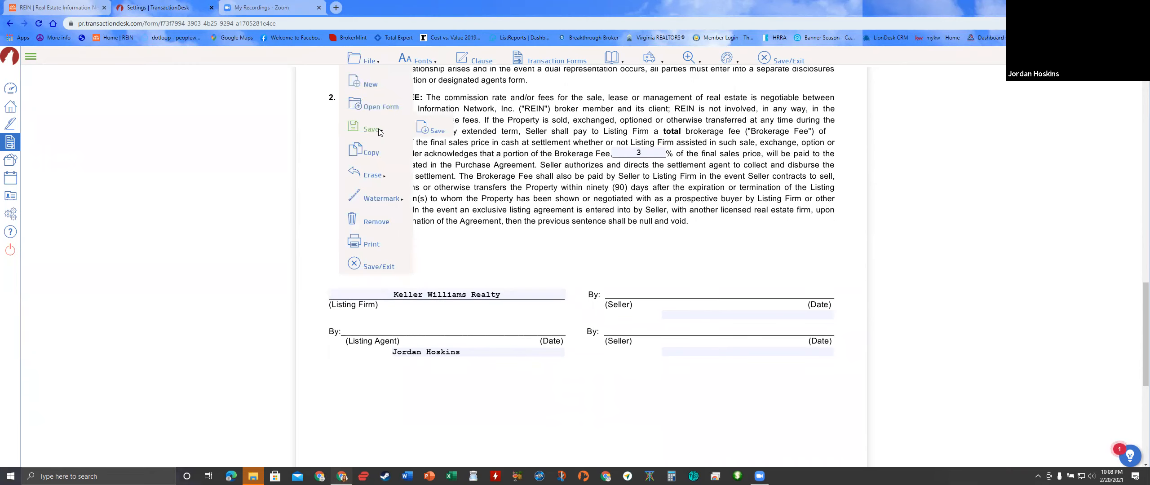
click(424, 130)
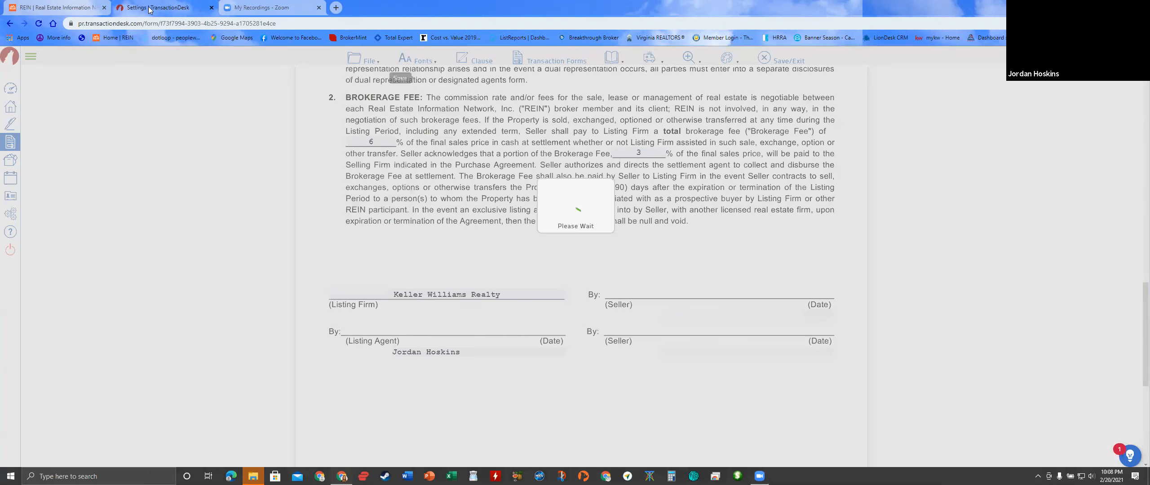
- Return to the template and open the Residential Property (PT1/DE or PT2/AT) Data Input form
click(10, 23)
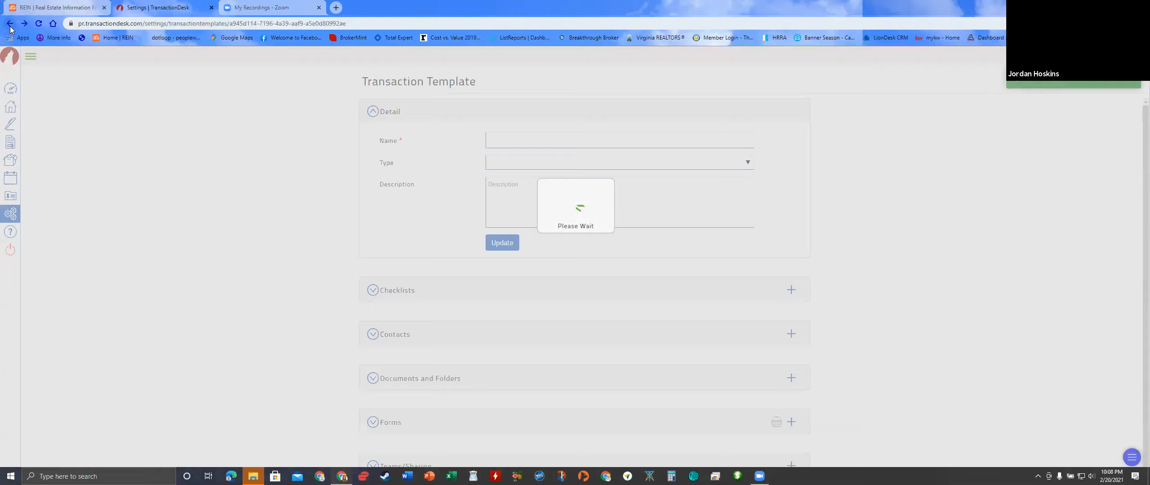
scroll(359, 314, down, 1)
click(379, 407)
scroll(501, 364, down, 2)
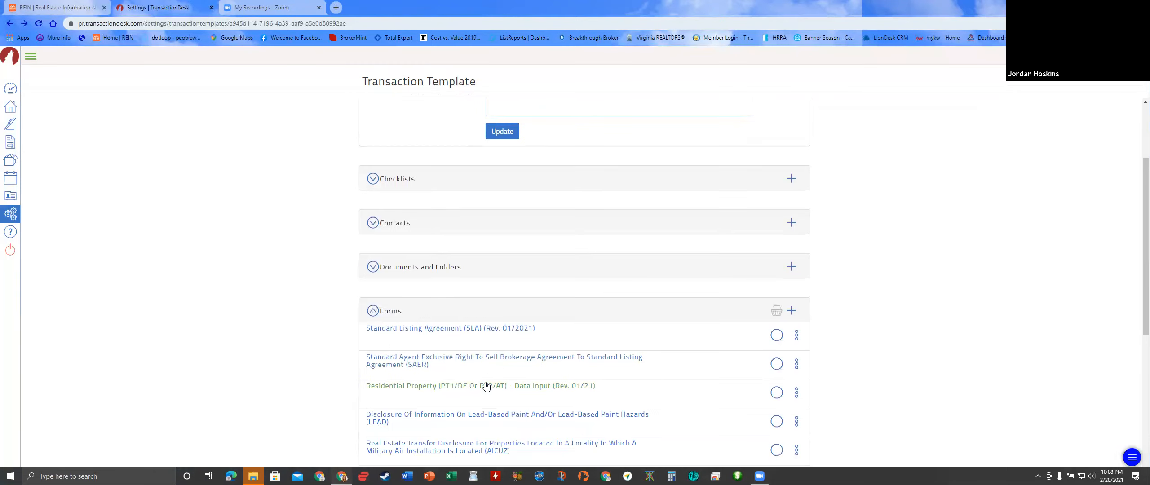
click(555, 384)
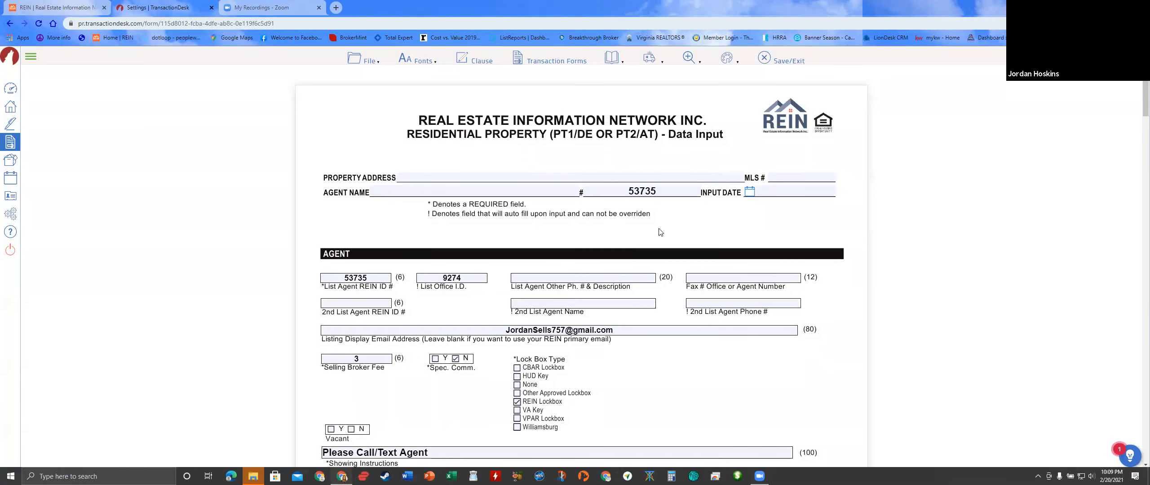
- Enter the listing agent's name in Agent Name, then check the listing display email field
click(500, 189)
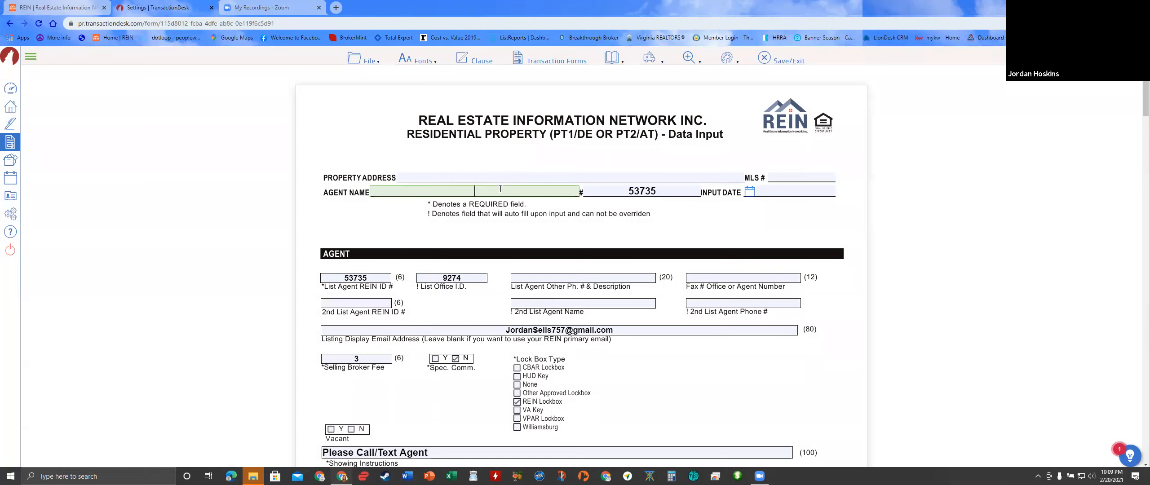
scroll(452, 295, down, 2)
scroll(458, 302, down, 1)
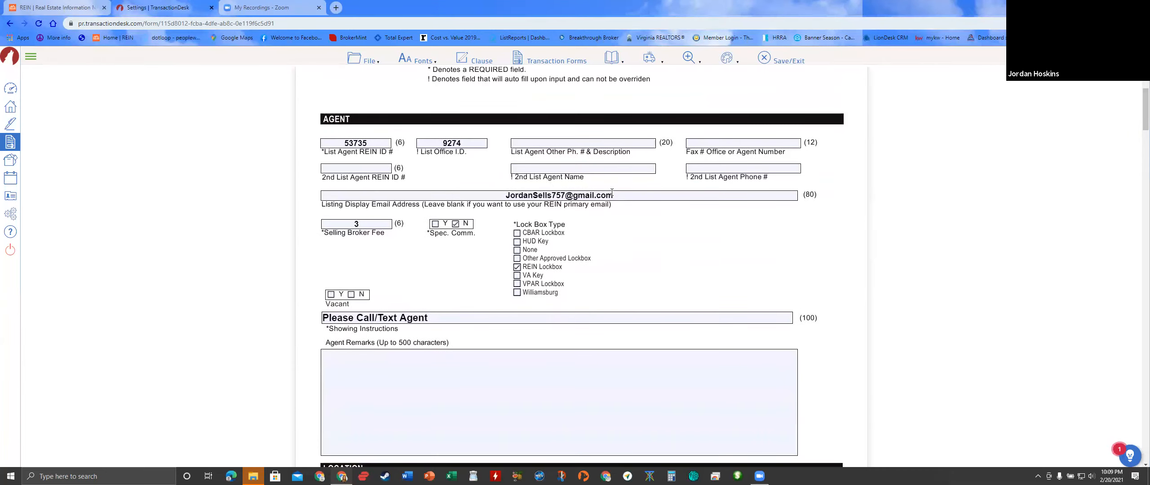
click(626, 196)
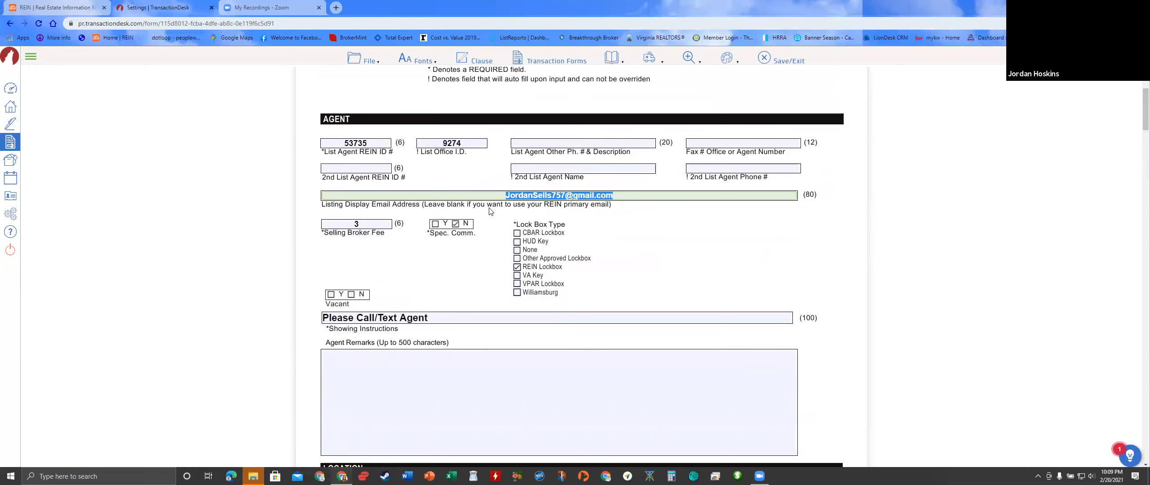
scroll(591, 216, down, 2)
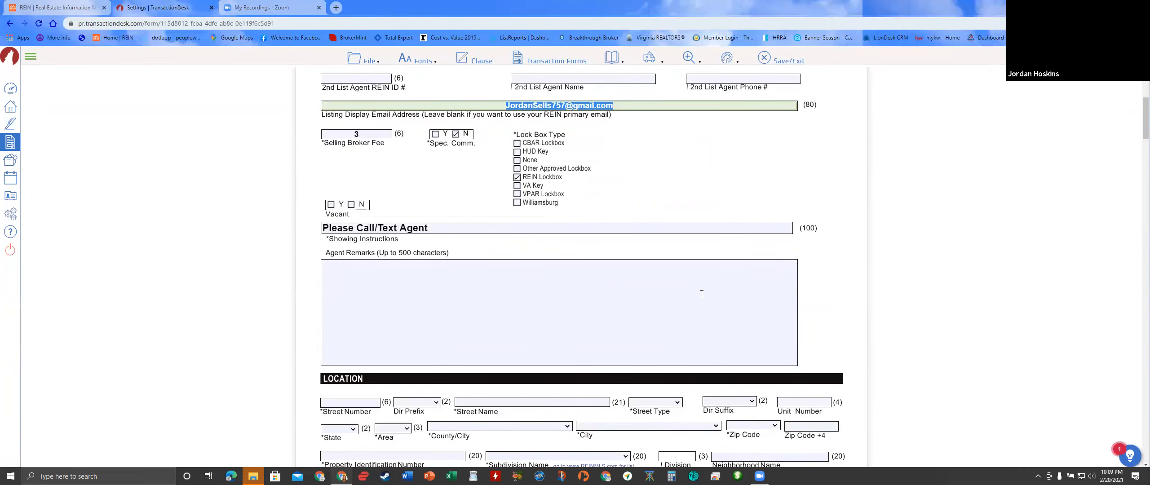
scroll(327, 175, up, 1)
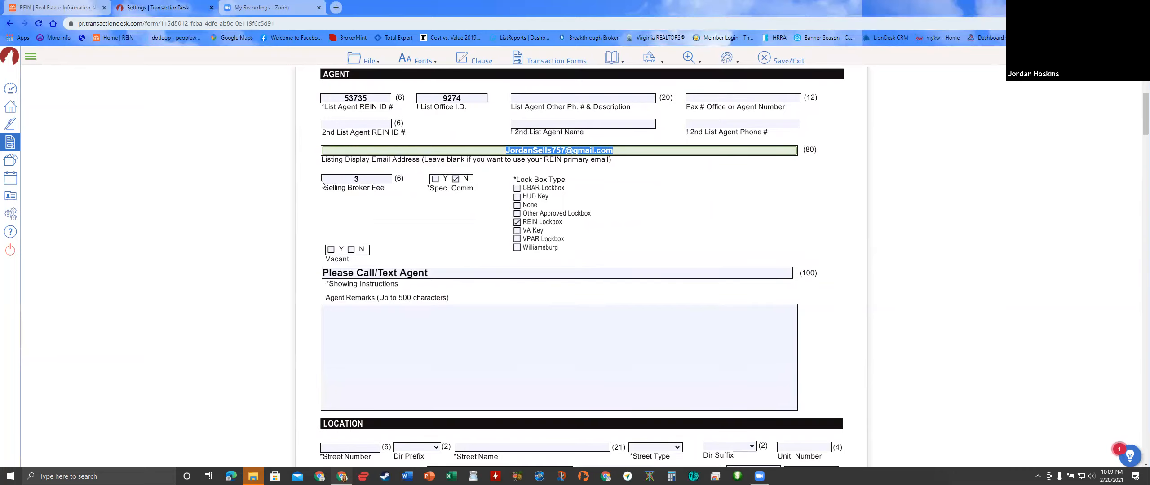
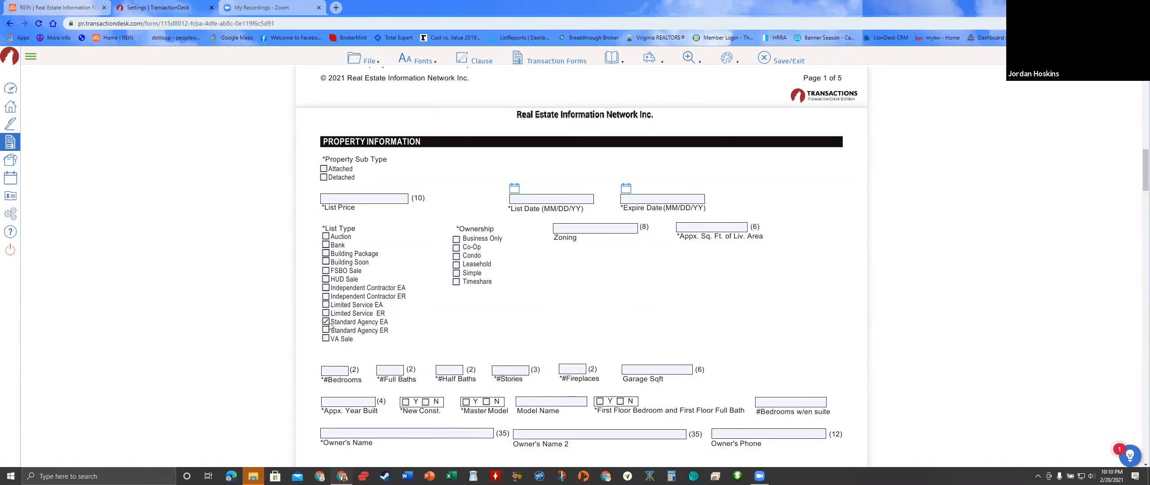
- Switch the list type to Standard Agency ER, then scroll down to review the Disclosures
click(326, 330)
scroll(590, 349, down, 1)
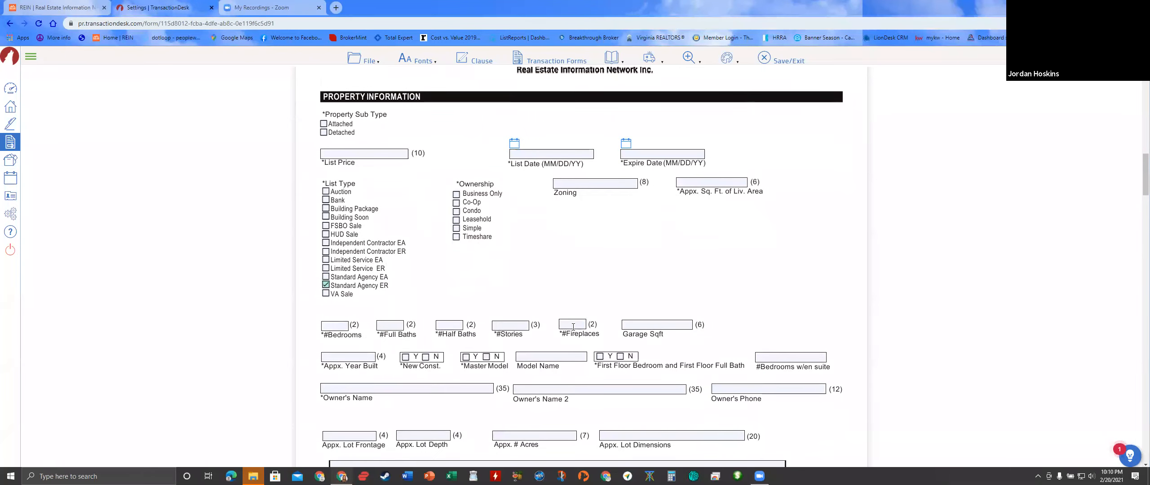
scroll(589, 349, down, 2)
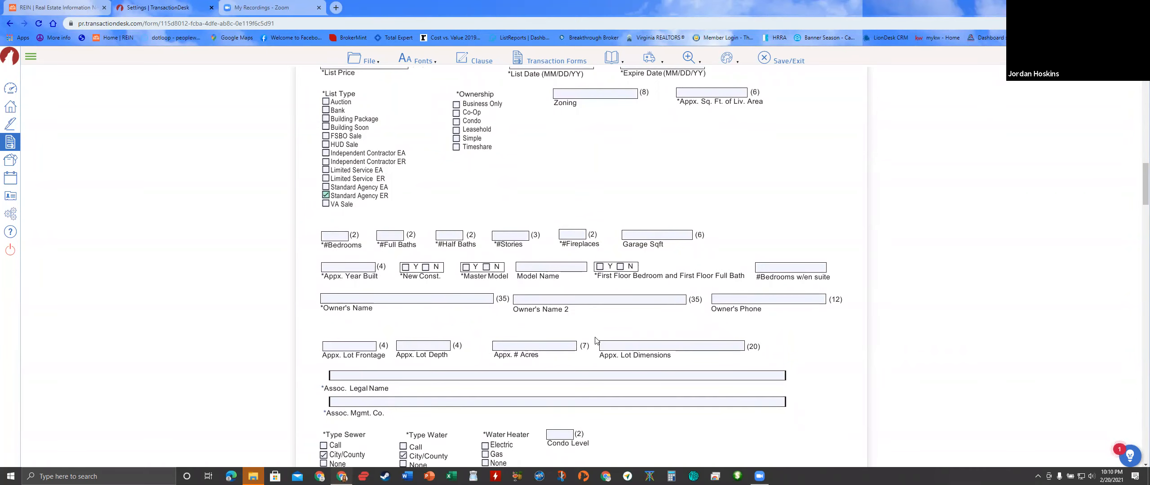
scroll(597, 340, down, 2)
scroll(590, 336, down, 3)
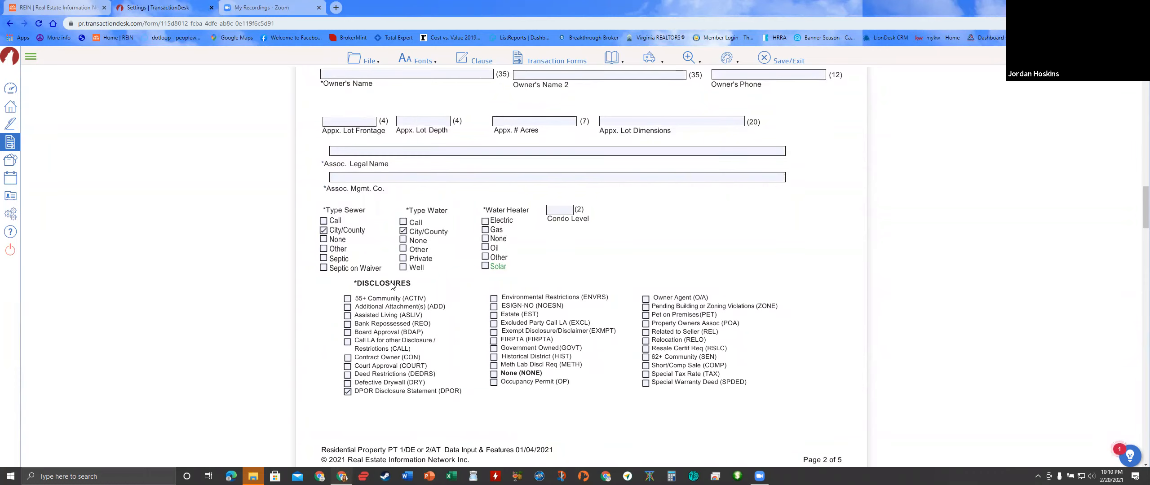
scroll(551, 258, down, 1)
scroll(551, 257, down, 1)
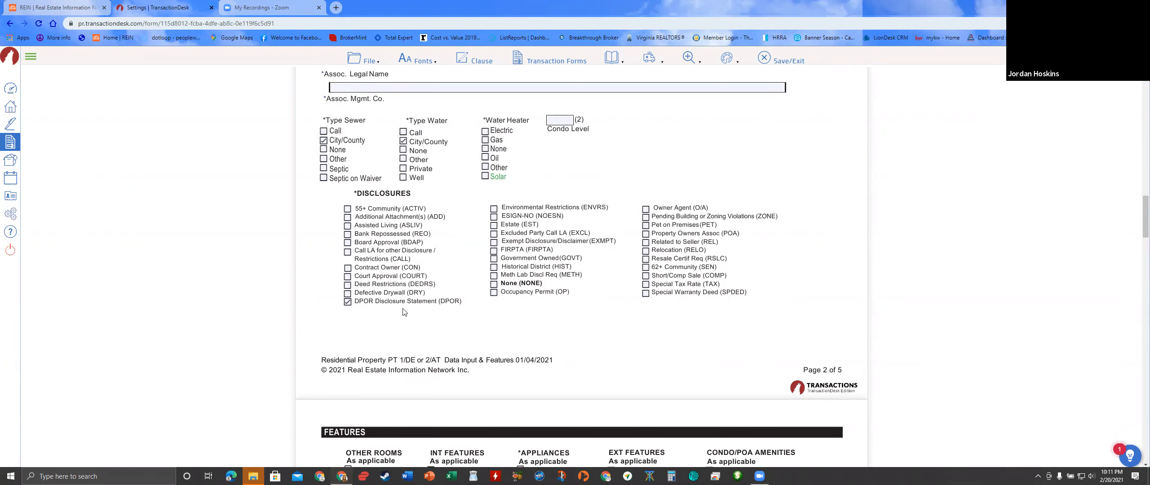
scroll(404, 312, down, 7)
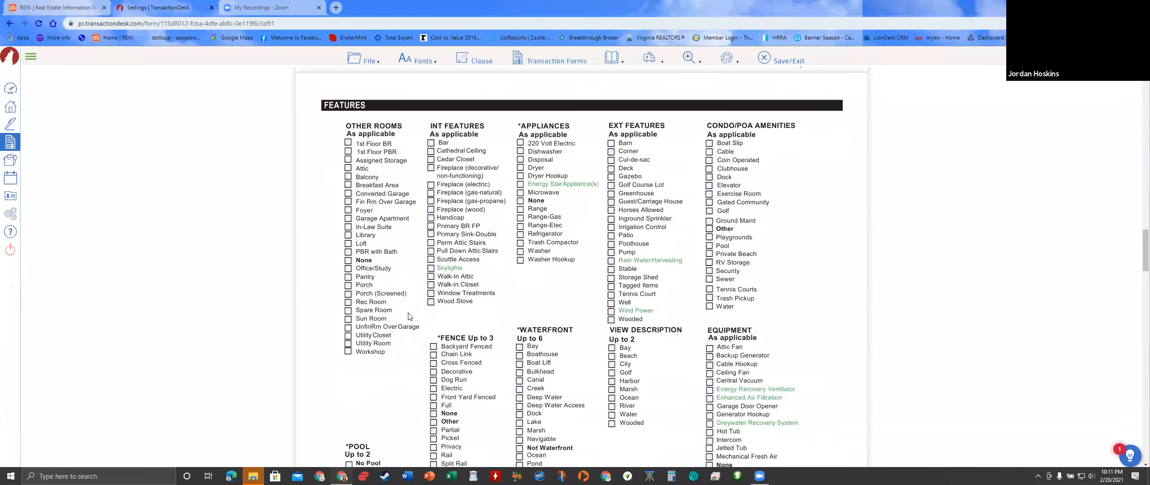
- Scroll through the remaining pages of the Data Input form to page 5
scroll(409, 317, down, 7)
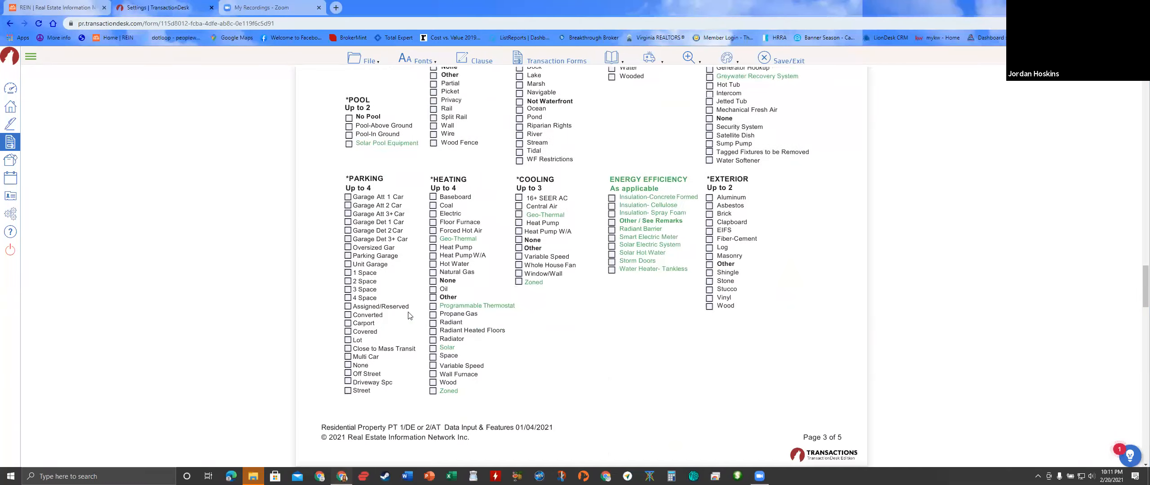
scroll(409, 316, down, 14)
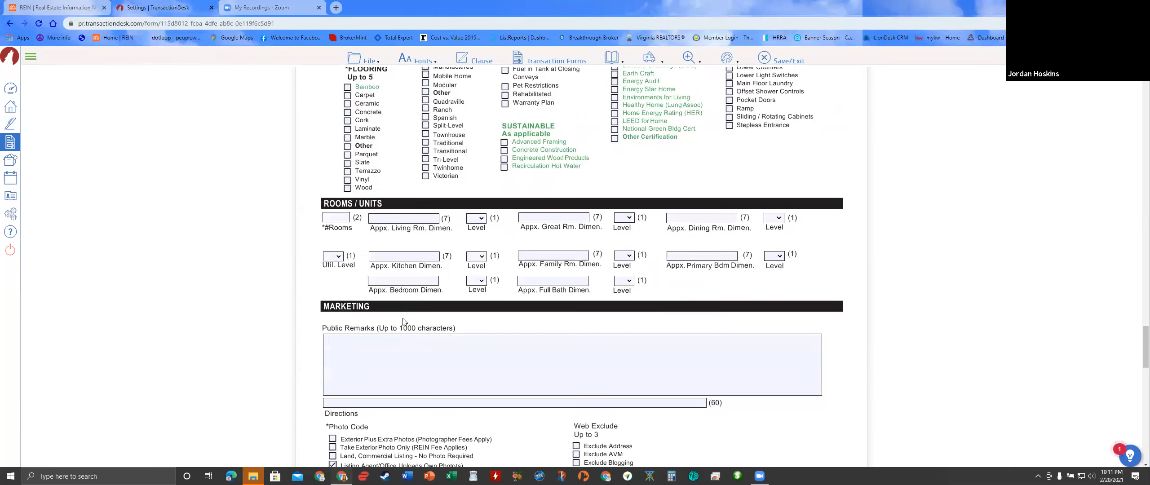
scroll(403, 320, down, 3)
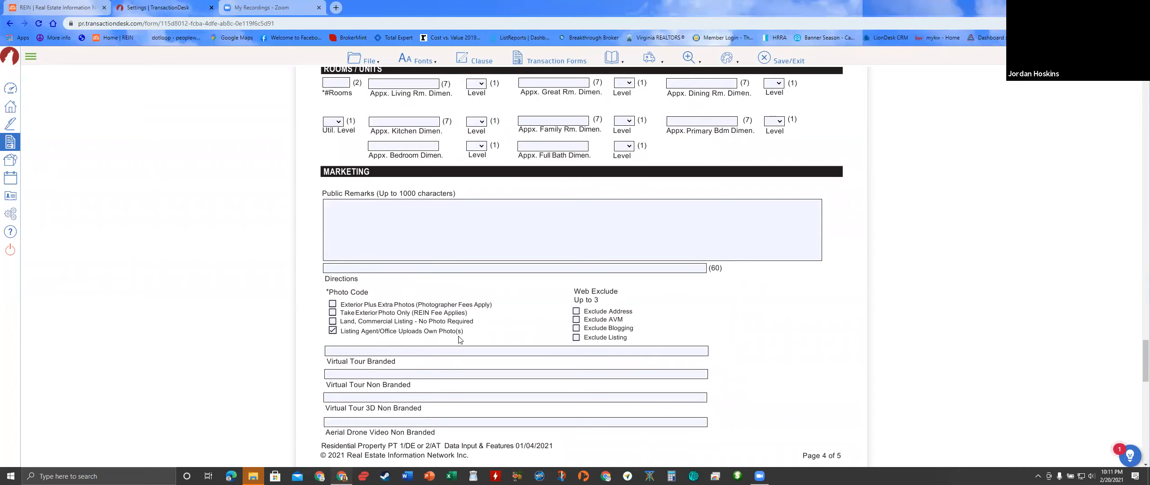
scroll(438, 309, down, 1)
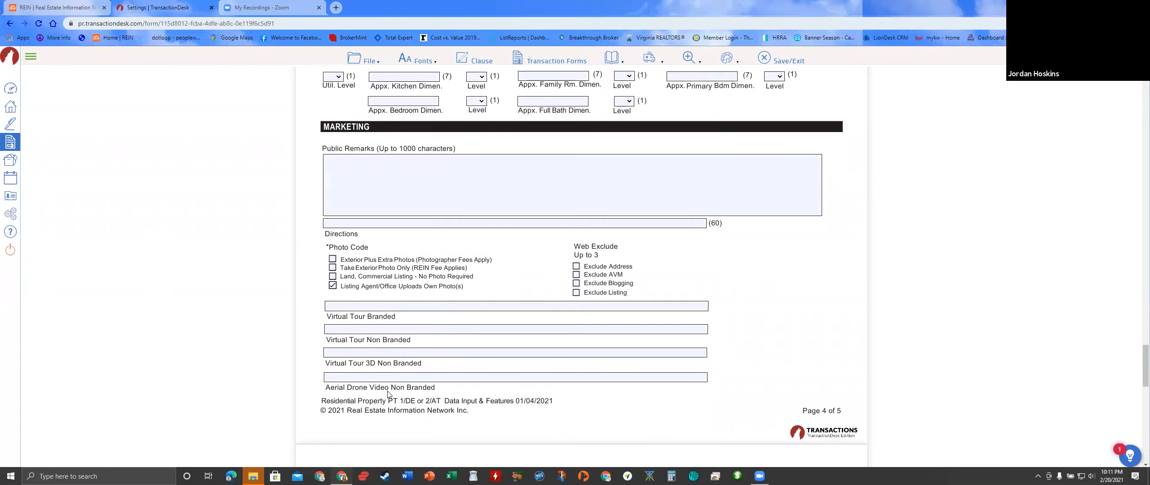
scroll(527, 368, down, 4)
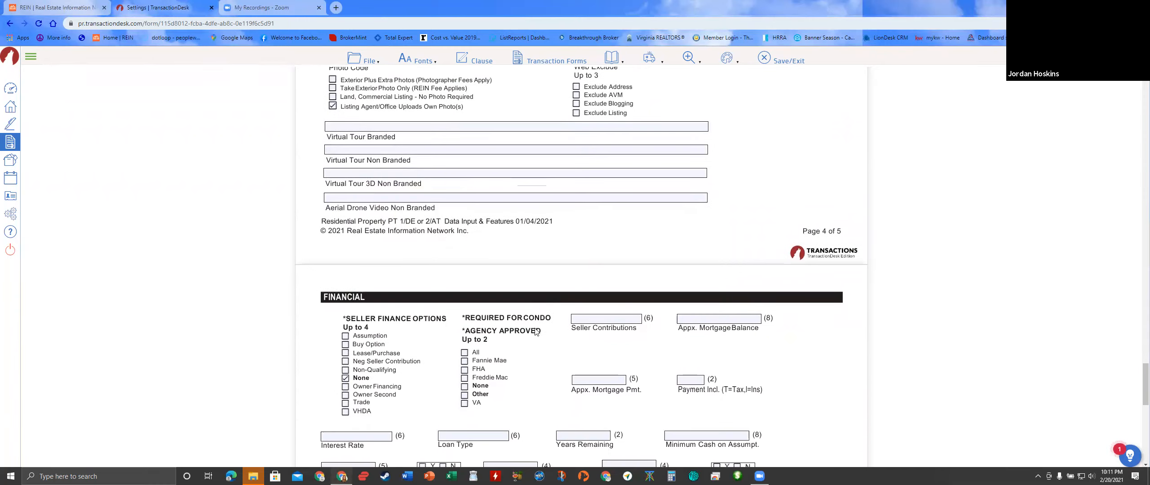
scroll(562, 272, down, 3)
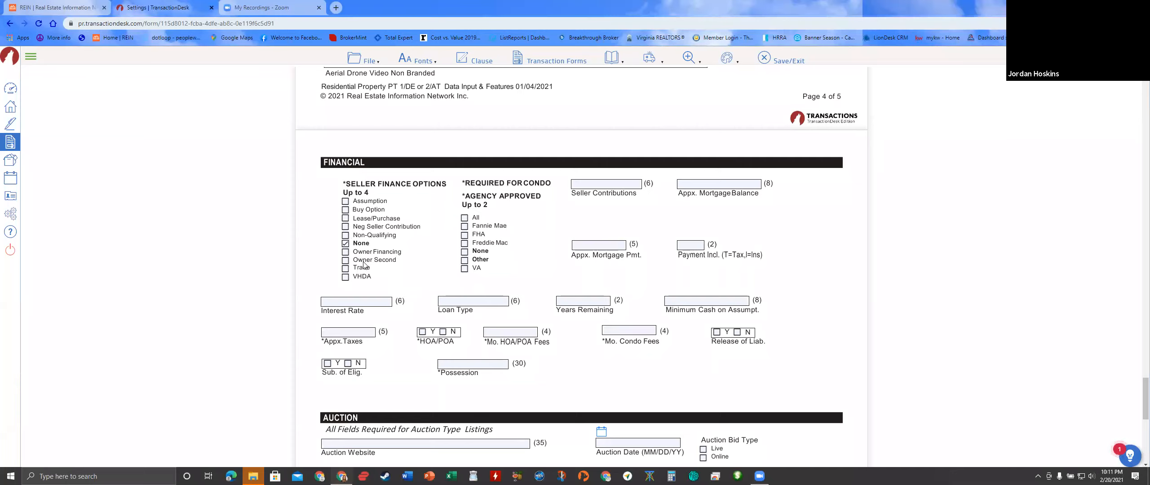
scroll(395, 262, down, 8)
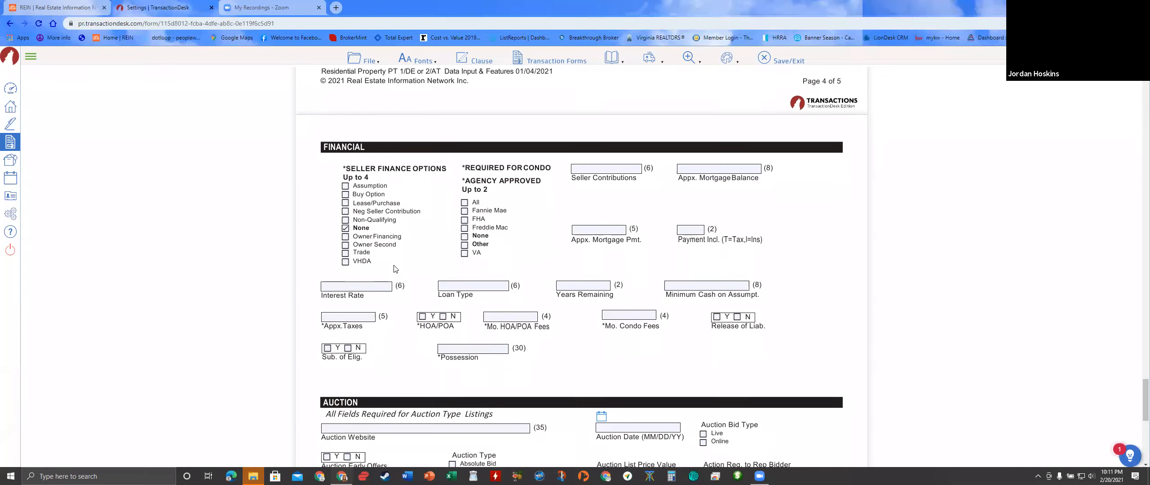
scroll(395, 260, down, 1)
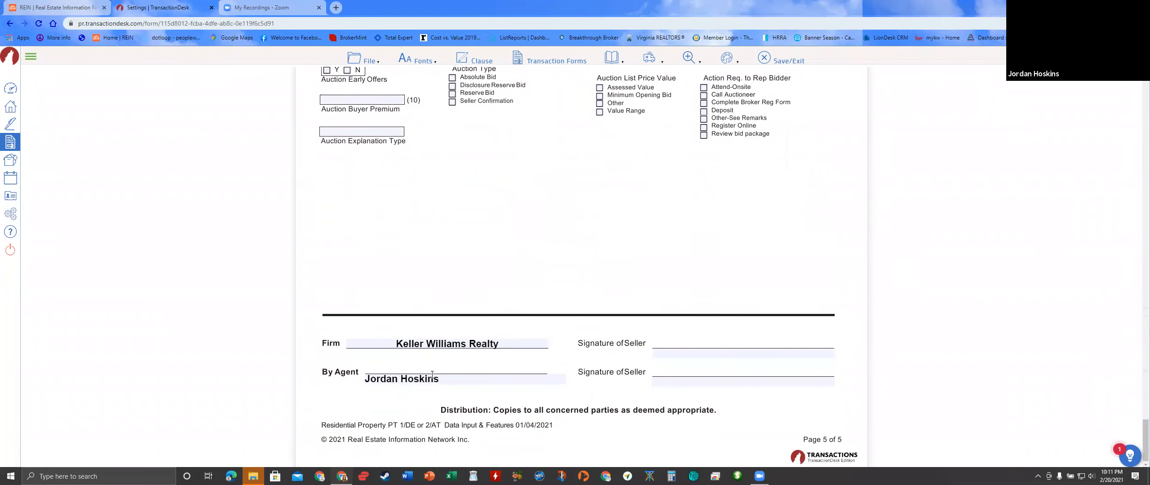
- Save the Data Input form and return to the Listing package template
click(373, 60)
mouse_move(359, 129)
click(422, 128)
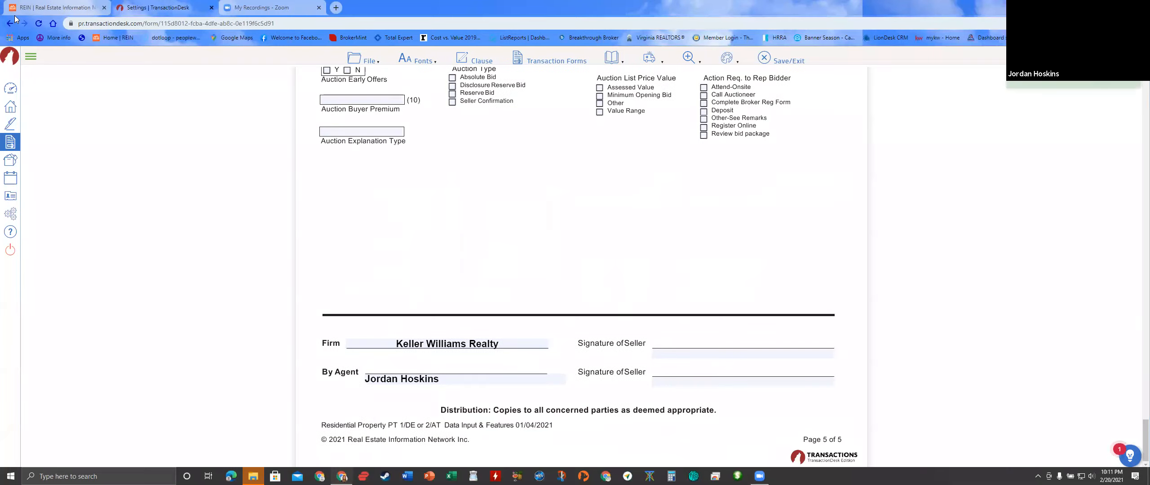
click(10, 24)
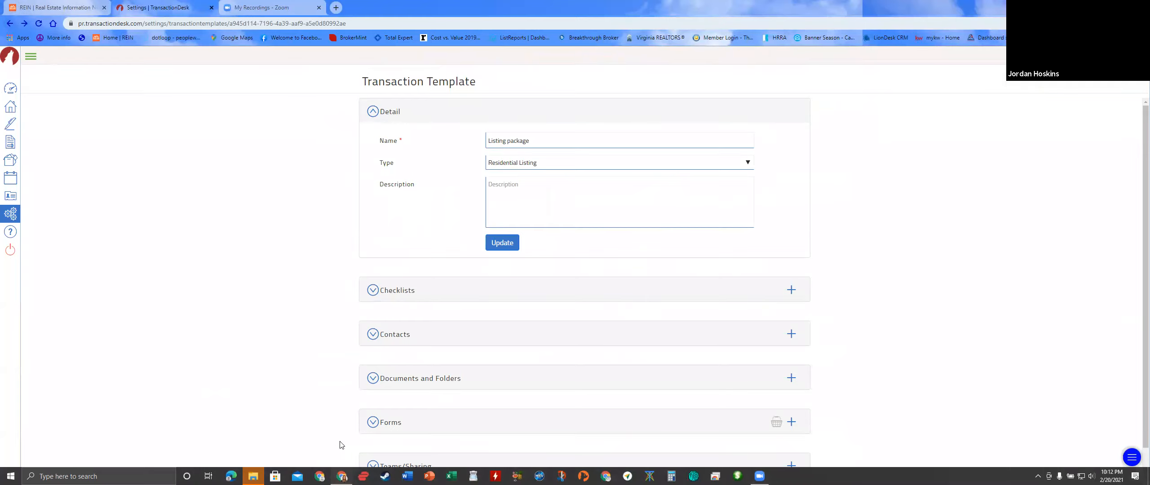
- Open the Standard Listing Agreement (SLA) (Rev. 01/2021) and go to section 11 Other Provisions
click(391, 422)
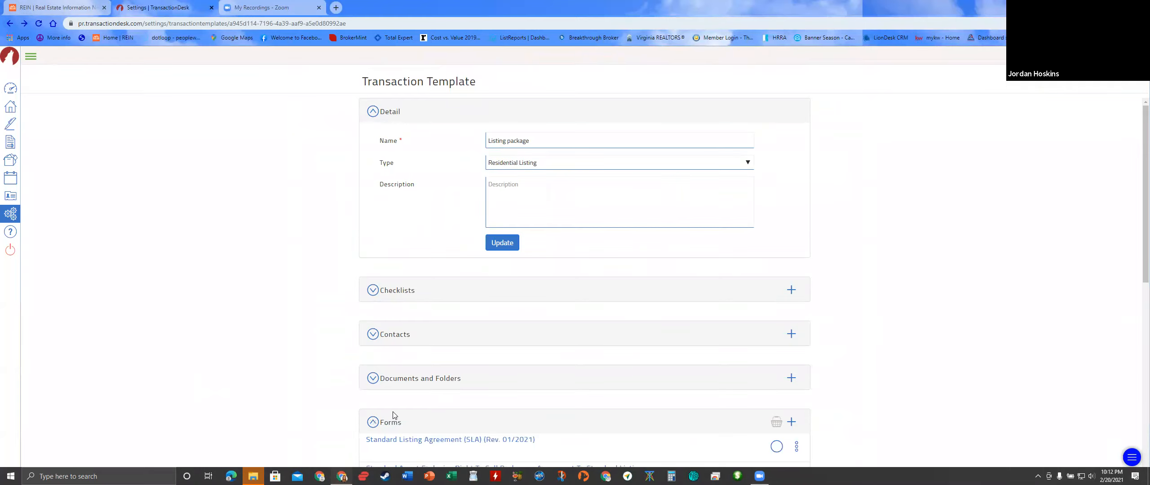
scroll(393, 415, down, 2)
click(389, 352)
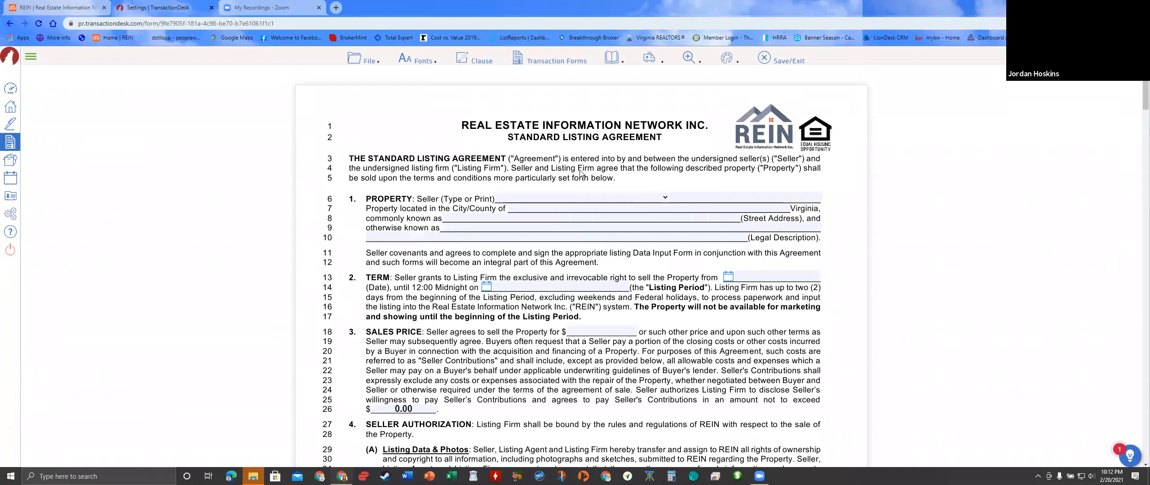
scroll(579, 187, down, 10)
scroll(561, 218, down, 20)
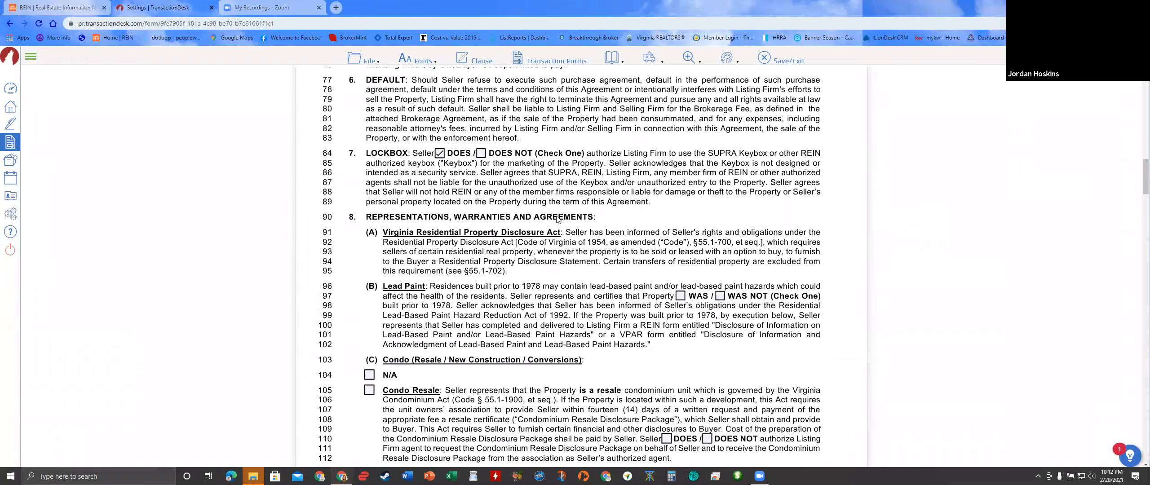
scroll(553, 221, down, 20)
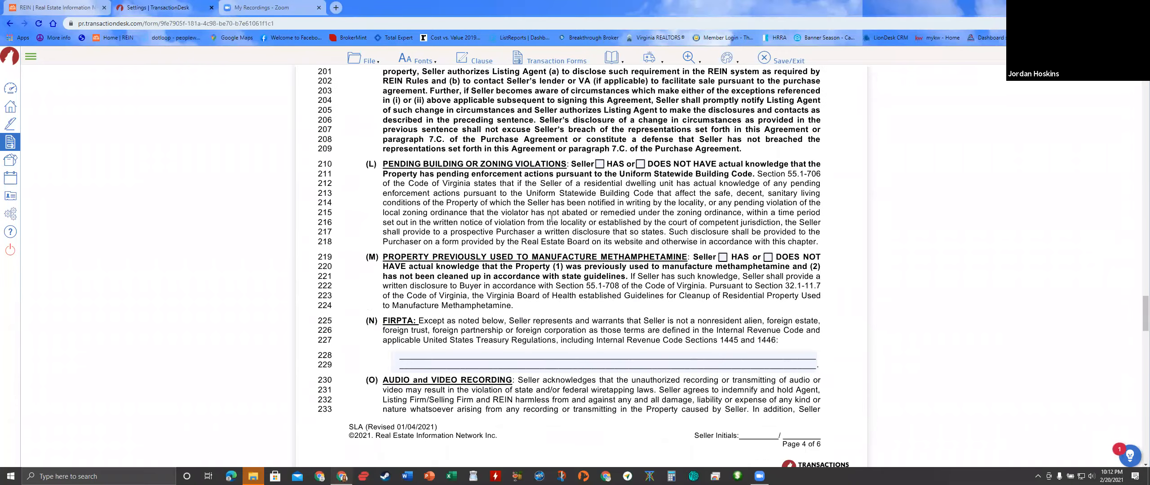
scroll(552, 222, up, 8)
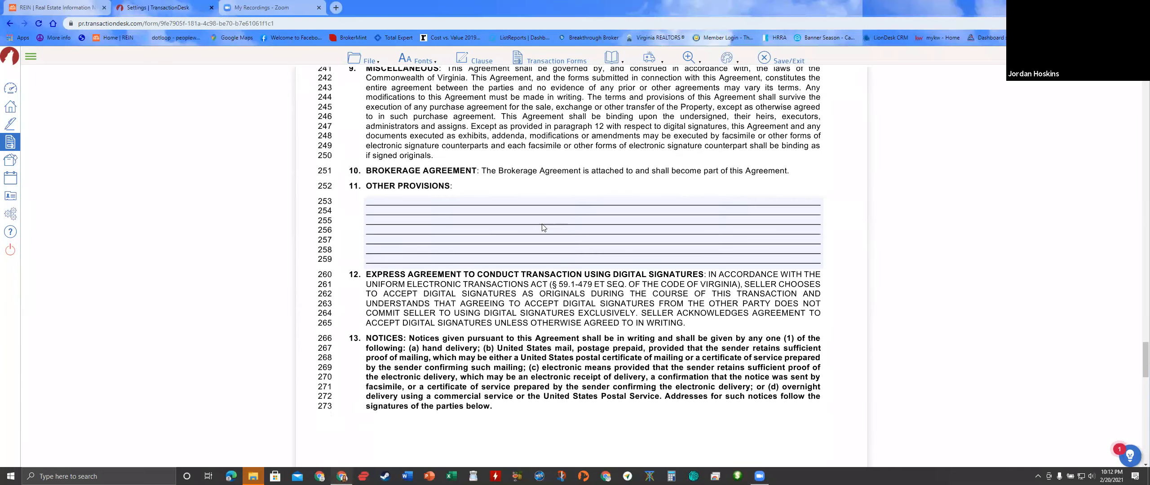
click(417, 288)
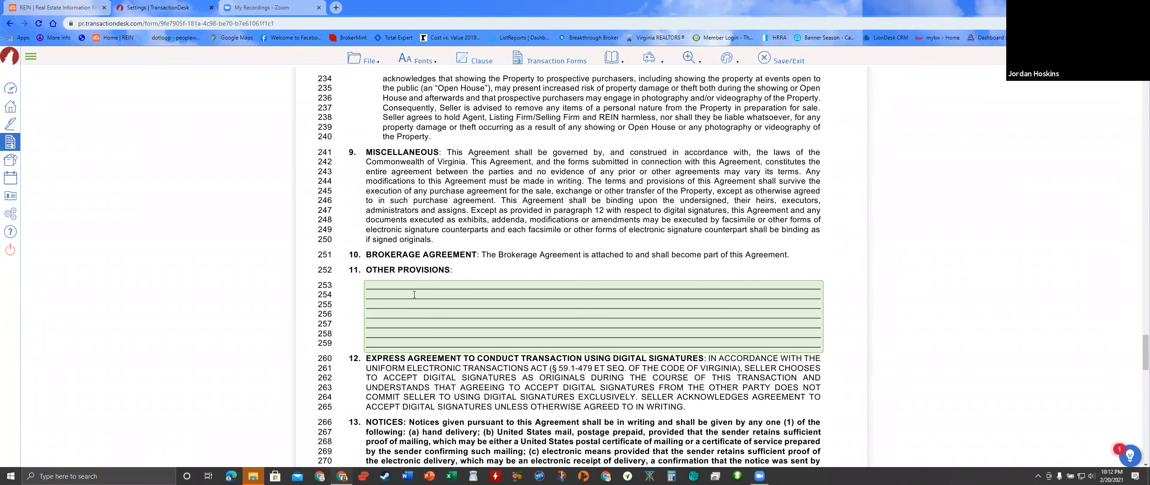
- Enter 'Seller to pay a $395 Transaction fee to Keller Williams Realty, to be paid at closing' and save
text(Seller to pay a $39)
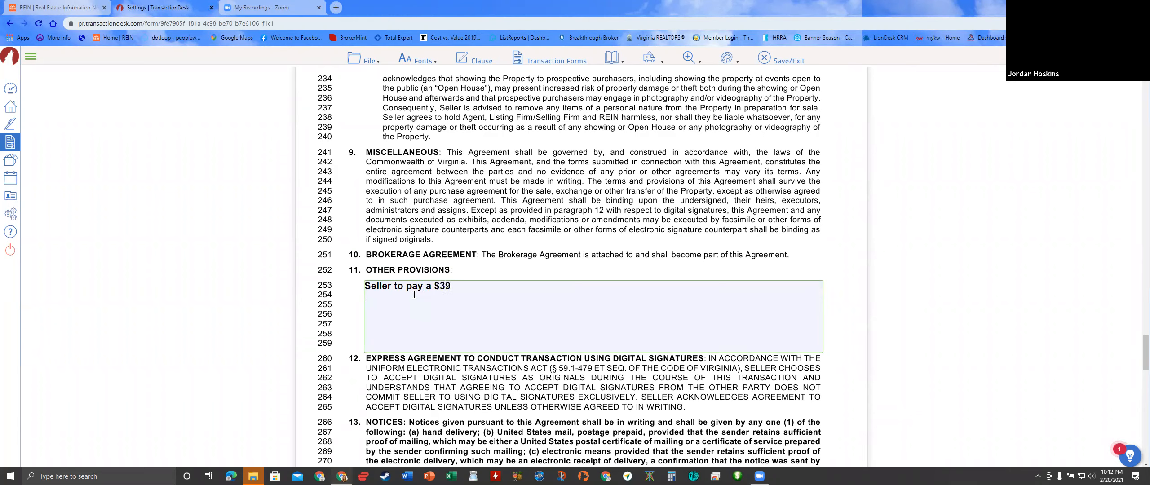
text(5 Transaction fee to Keller William)
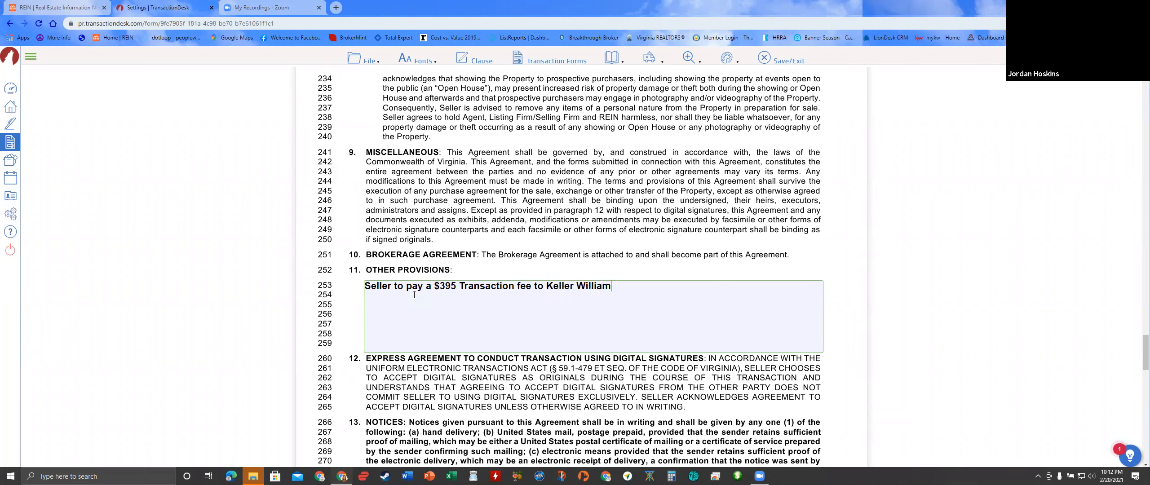
text(s Realty, to be paid at closing.)
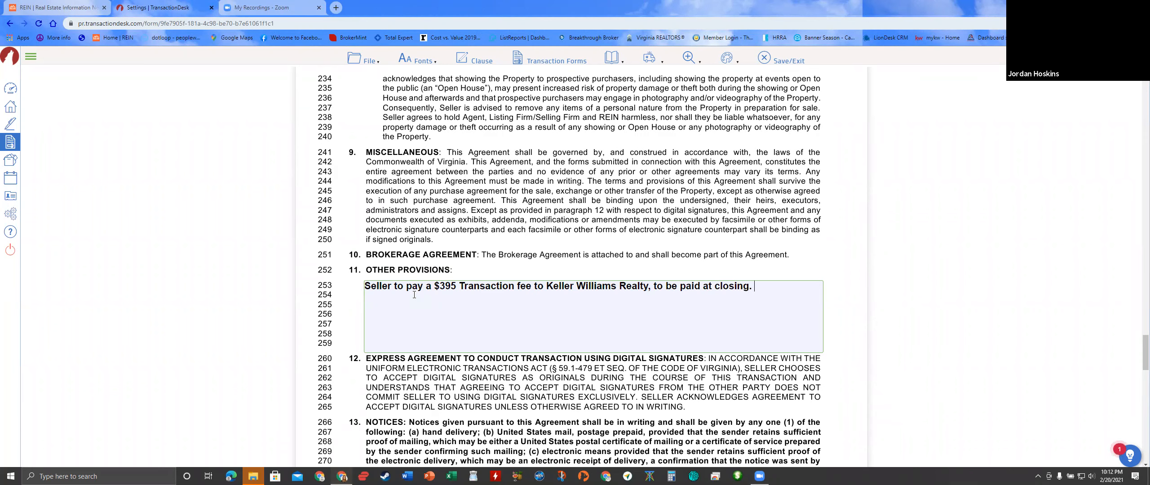
scroll(490, 325, down, 2)
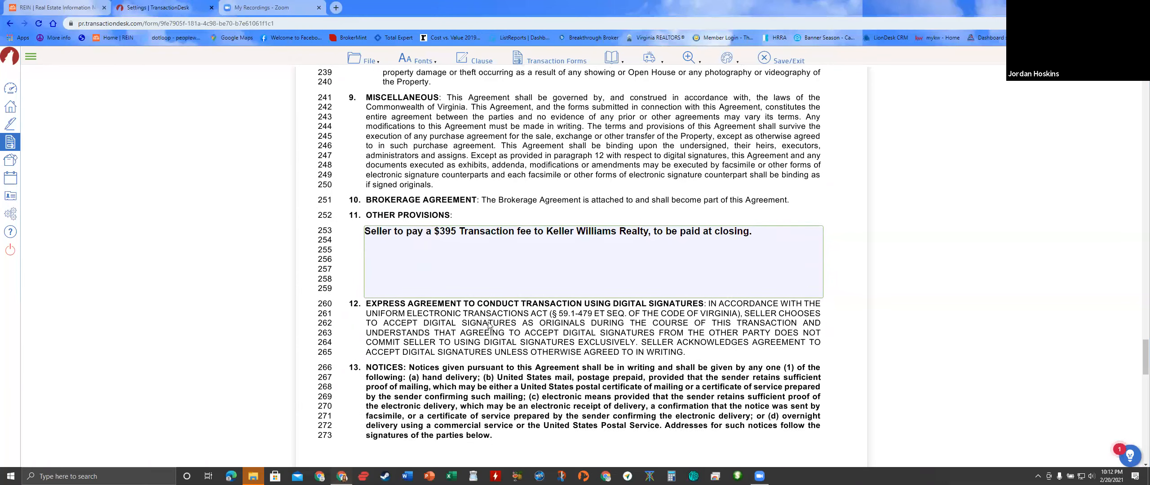
mouse_move(372, 67)
mouse_move(376, 131)
click(425, 127)
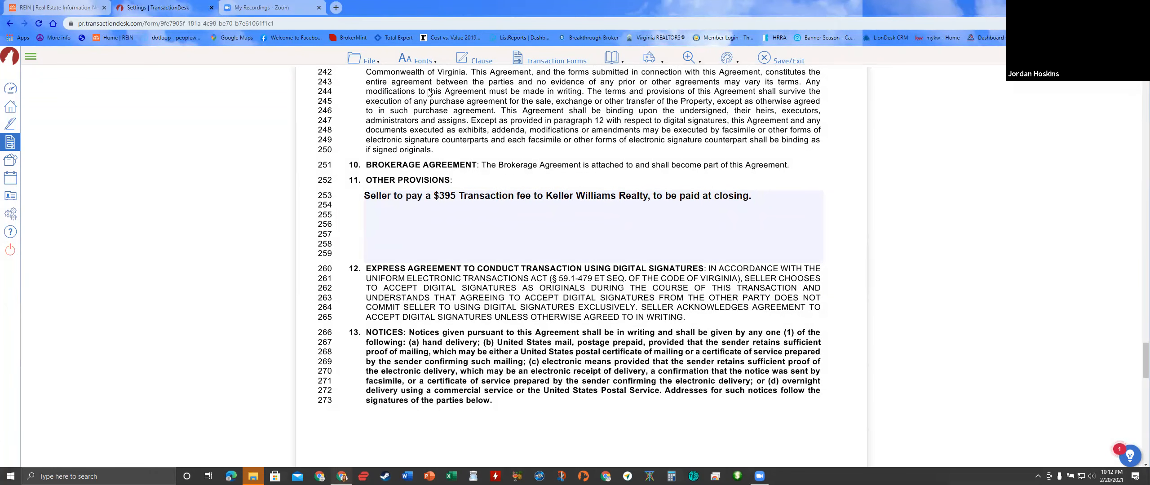
click(11, 24)
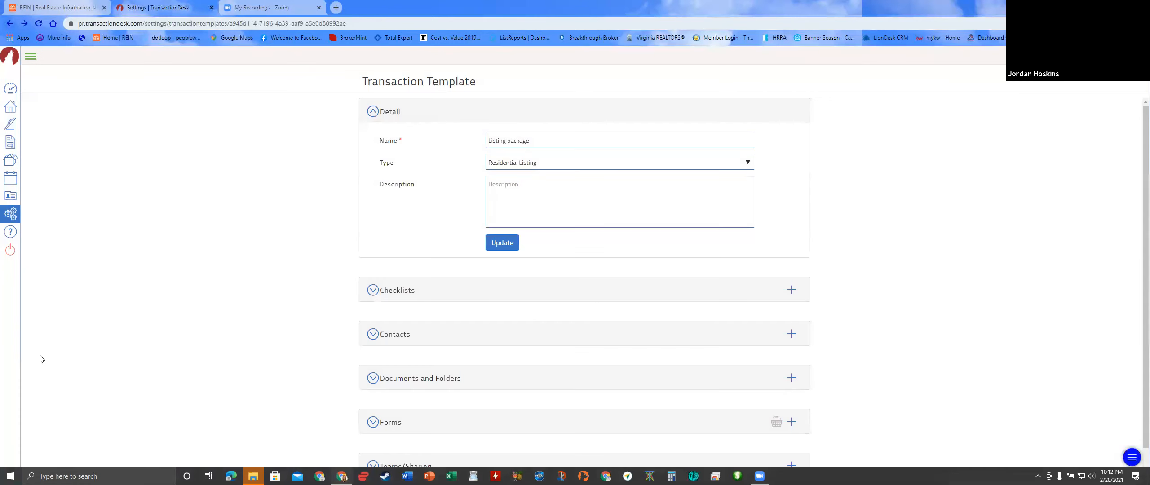
- Open the KW - Cyber Security Notice form from the template's Forms list
scroll(445, 345, down, 1)
click(390, 401)
scroll(429, 364, down, 4)
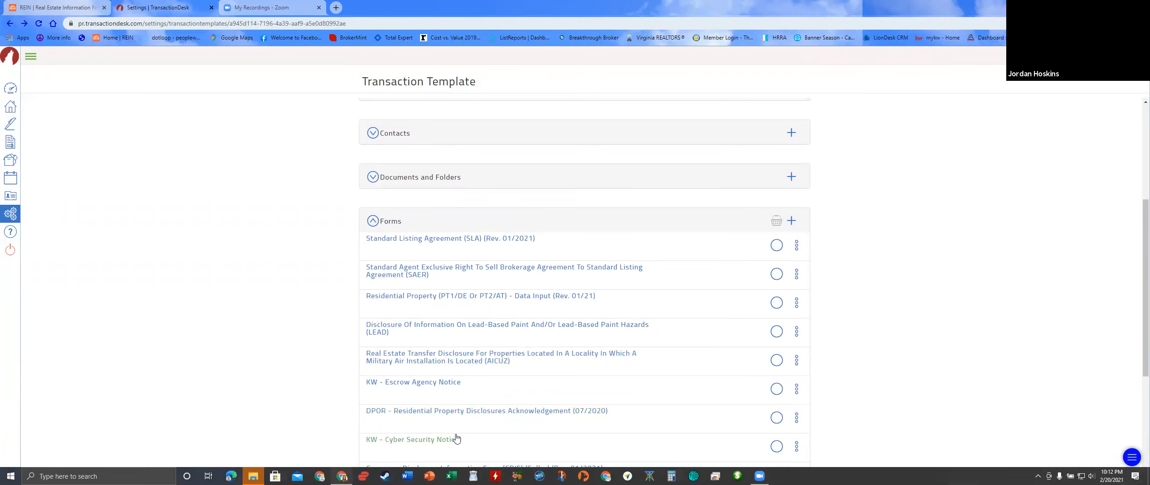
click(431, 388)
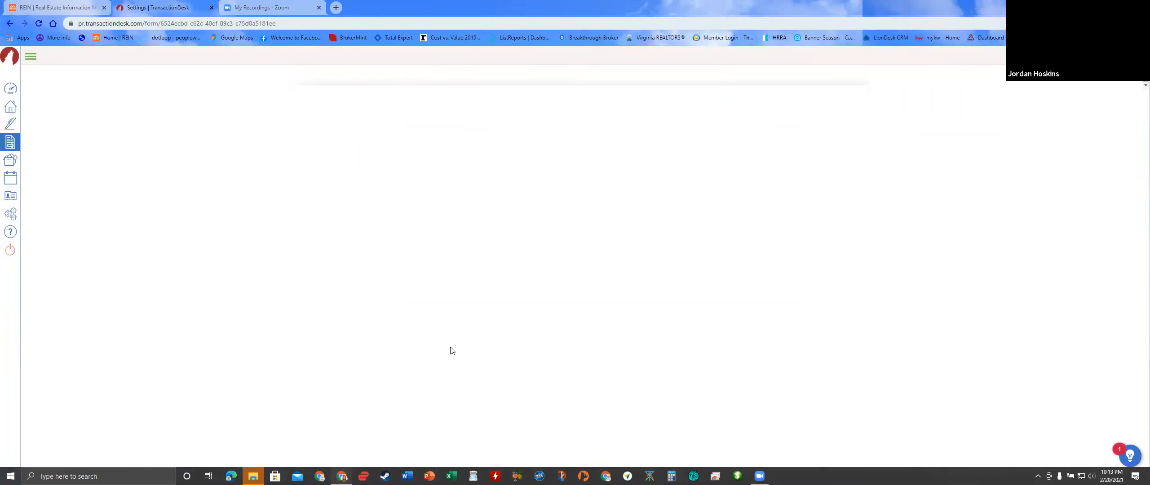
- Autofill Jones Walker and Lake as settlement company, plus its contact and phone, then save
scroll(480, 318, down, 3)
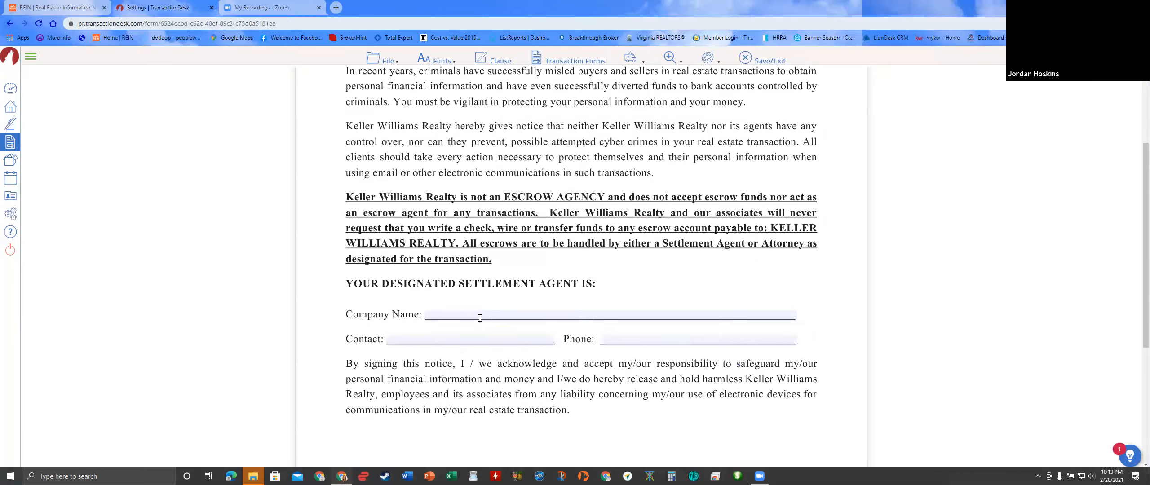
click(479, 317)
click(454, 339)
click(454, 339)
click(467, 359)
click(639, 343)
click(636, 361)
click(376, 60)
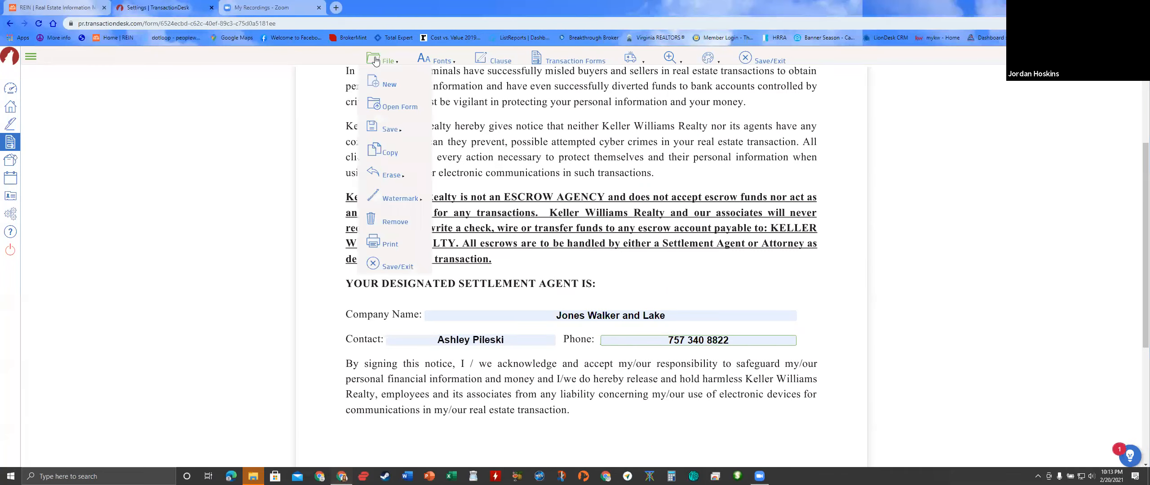
mouse_move(398, 132)
click(447, 129)
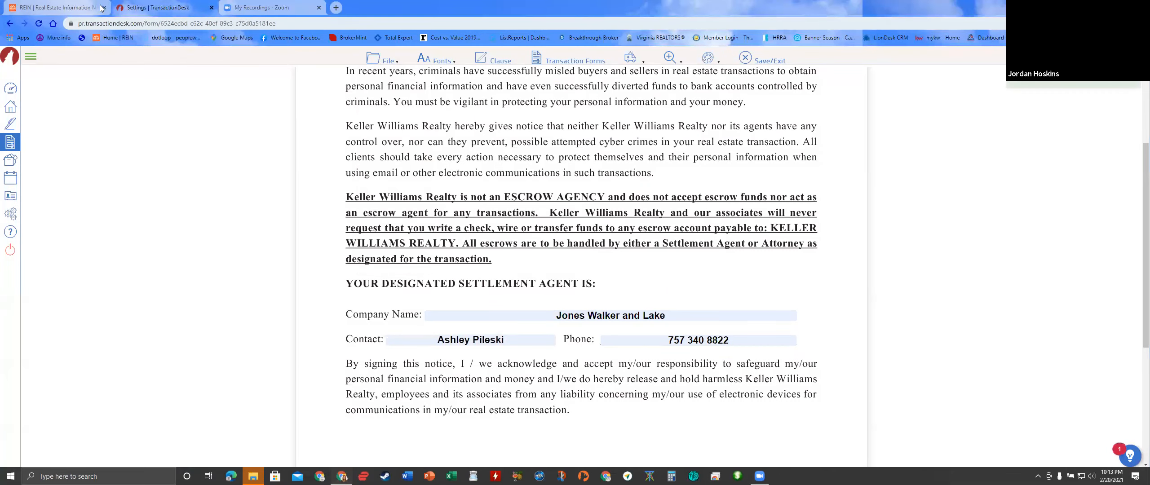
click(9, 23)
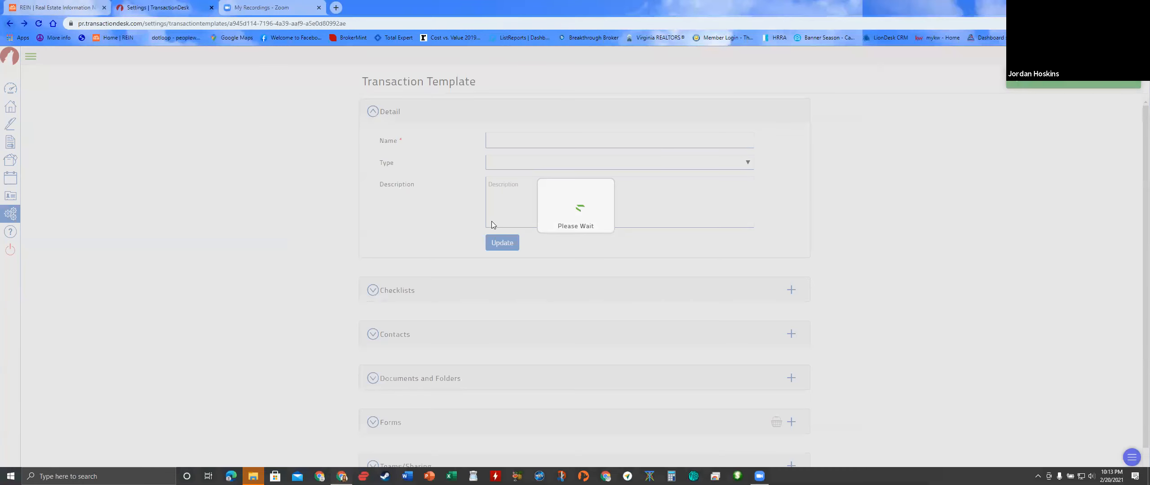
- Open the DPOR disclosures acknowledgement form, look through it, and go back to the template
click(390, 423)
scroll(400, 409, down, 3)
scroll(405, 404, down, 3)
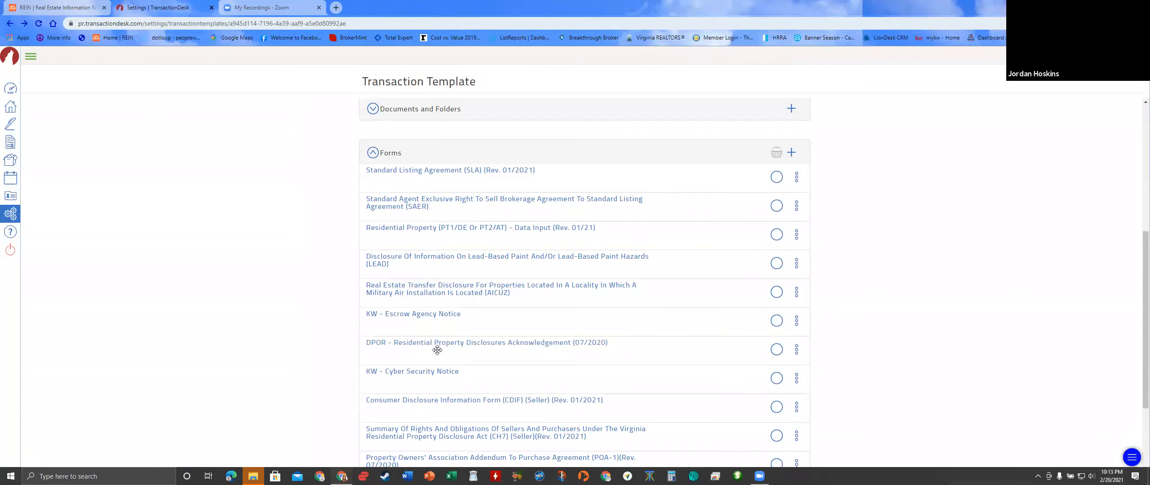
click(441, 345)
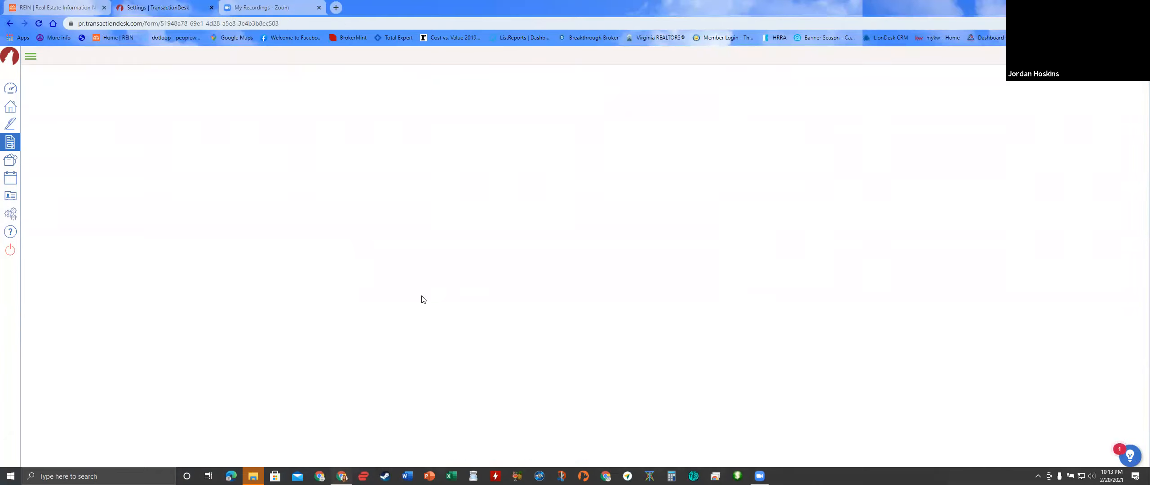
scroll(546, 275, down, 5)
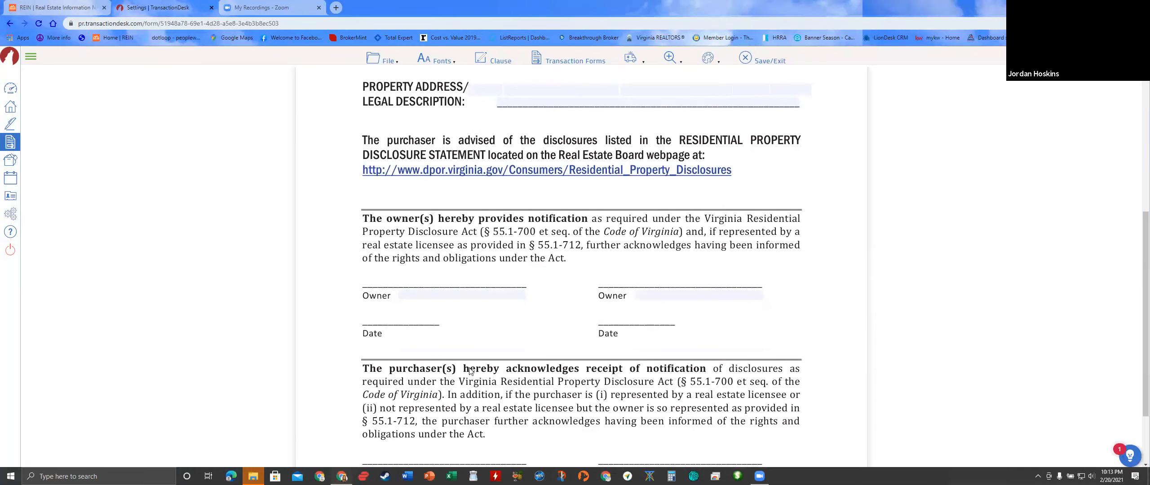
scroll(472, 354, down, 2)
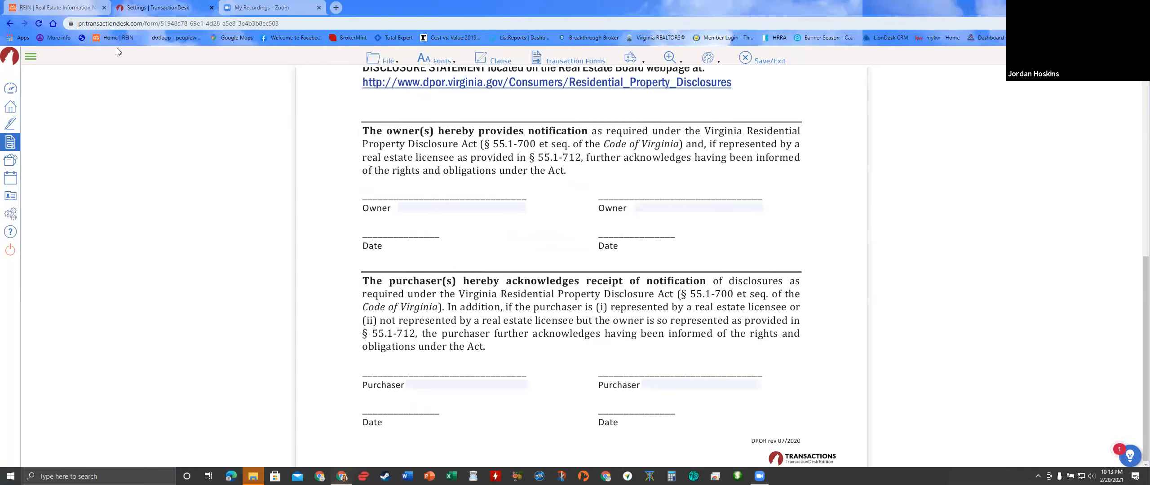
click(9, 23)
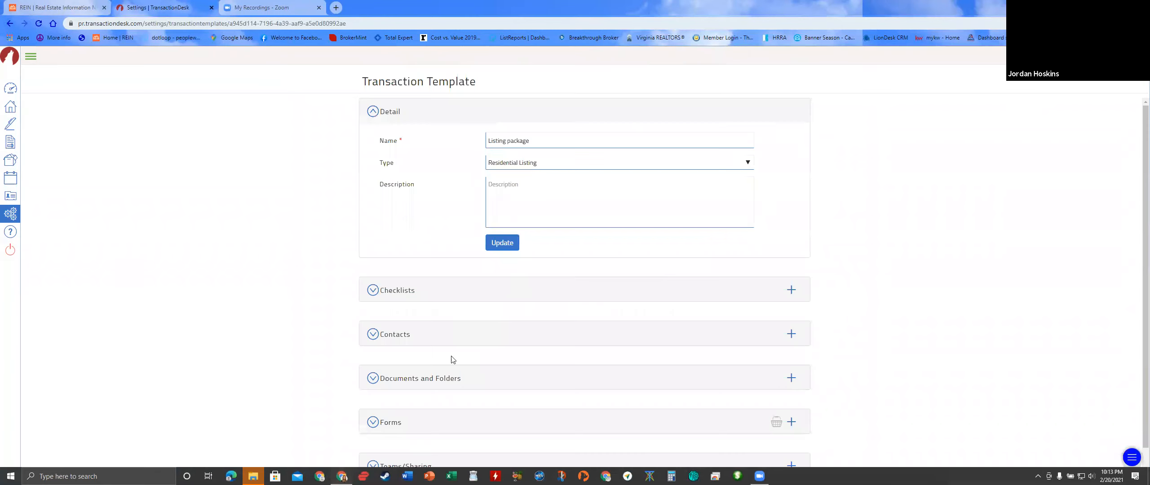
- Expand the Forms list to the addenda and open the POA-1 Property Owners' Association addendum
click(402, 419)
scroll(539, 342, down, 7)
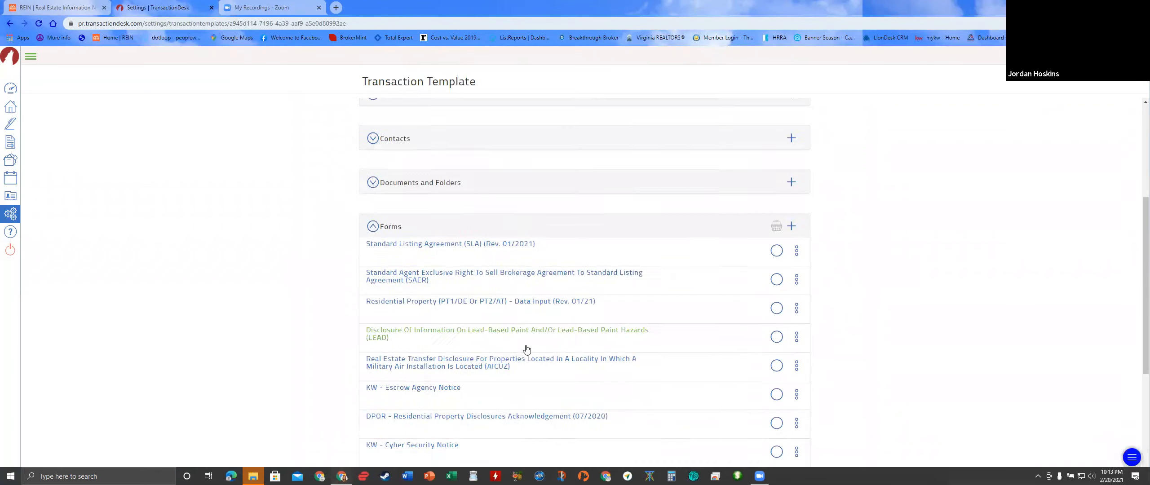
scroll(519, 353, down, 1)
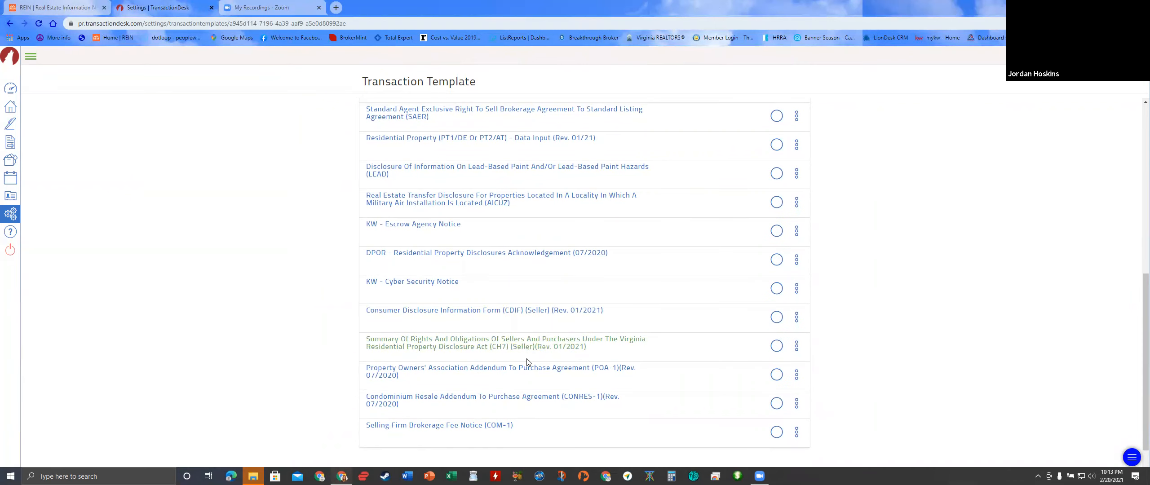
click(419, 373)
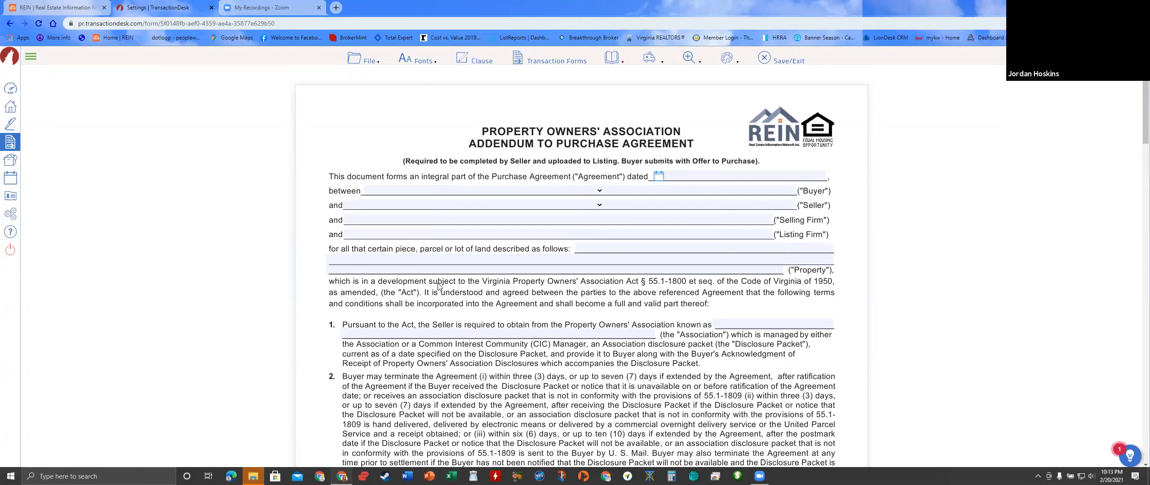
- Set the Listing Firm to Keller Williams Realty and select the date beside the firm's signature
click(473, 232)
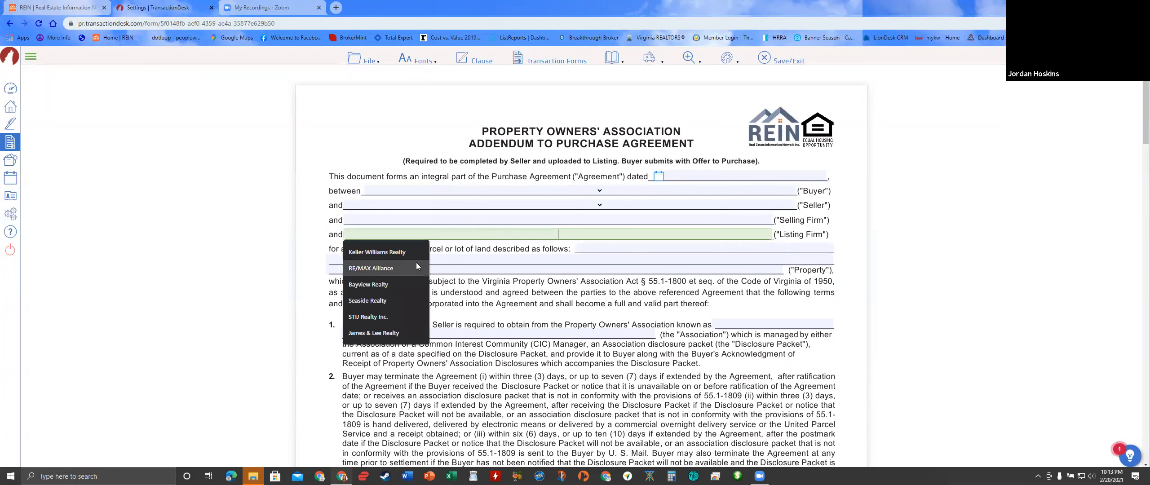
click(367, 254)
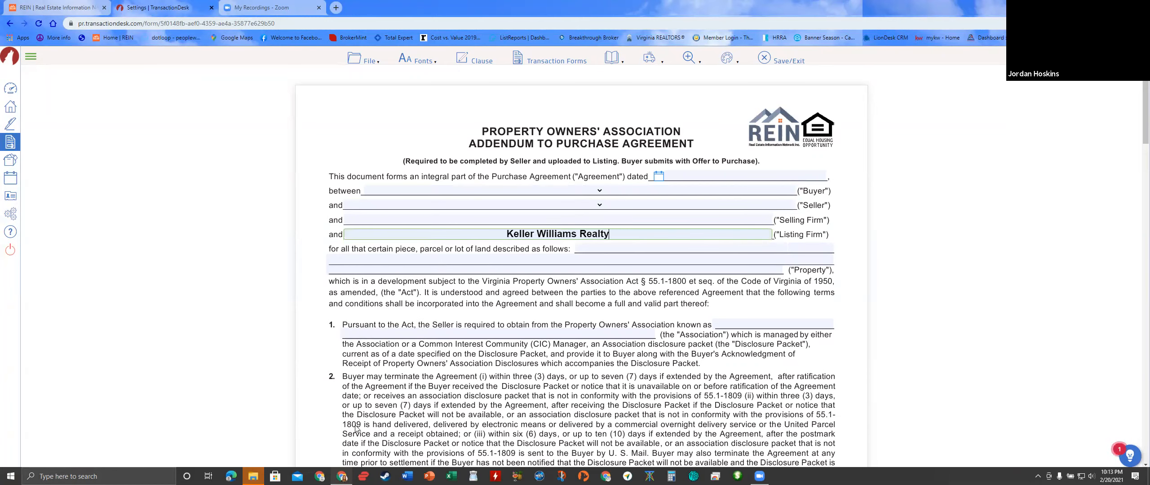
scroll(766, 233, down, 2)
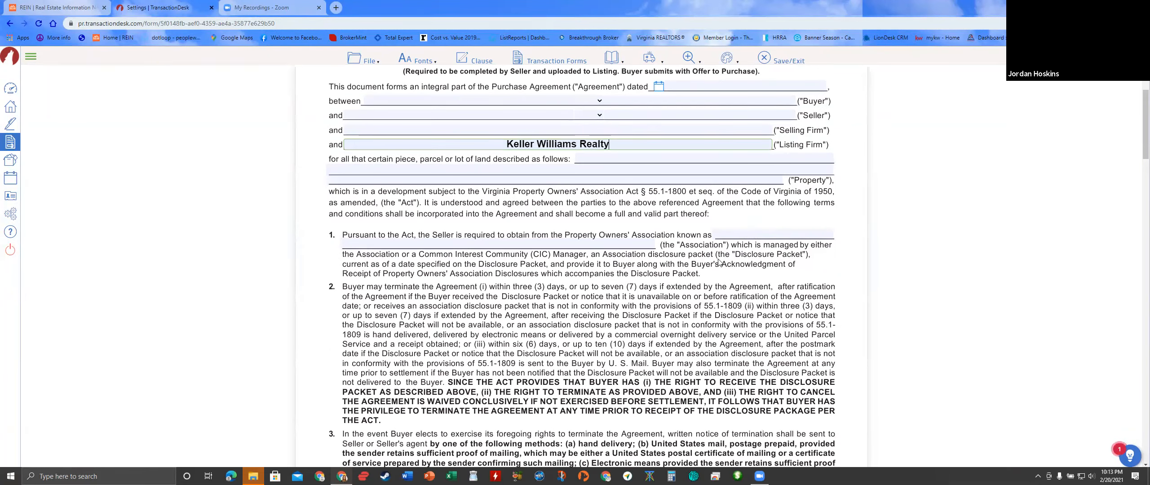
scroll(746, 239, down, 9)
scroll(315, 302, down, 12)
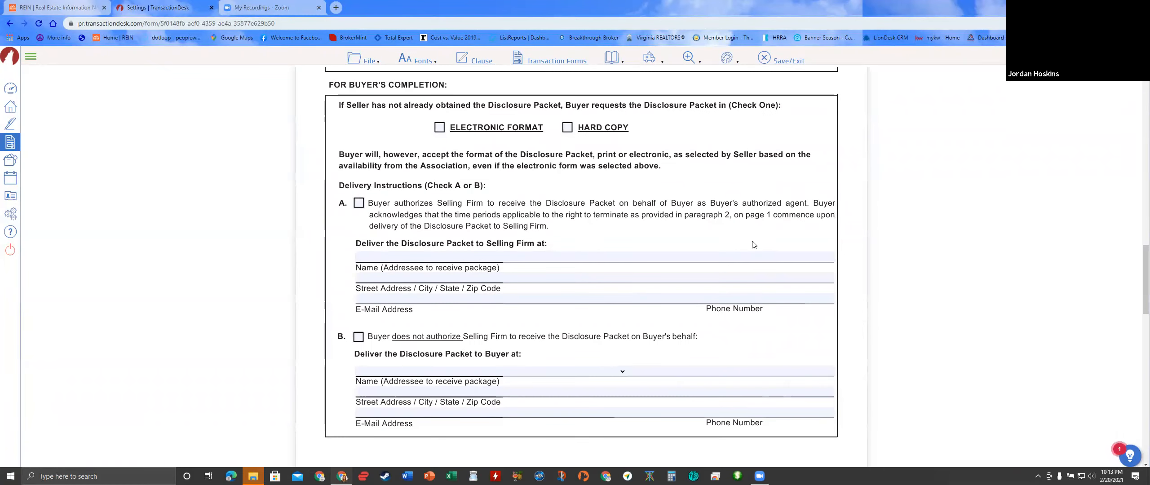
scroll(519, 304, down, 2)
scroll(519, 305, down, 13)
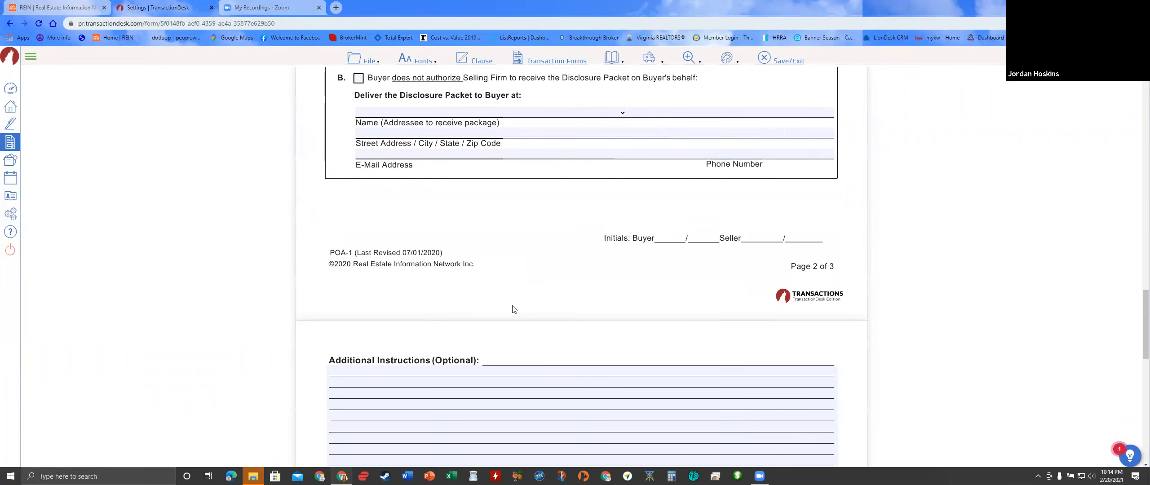
click(476, 305)
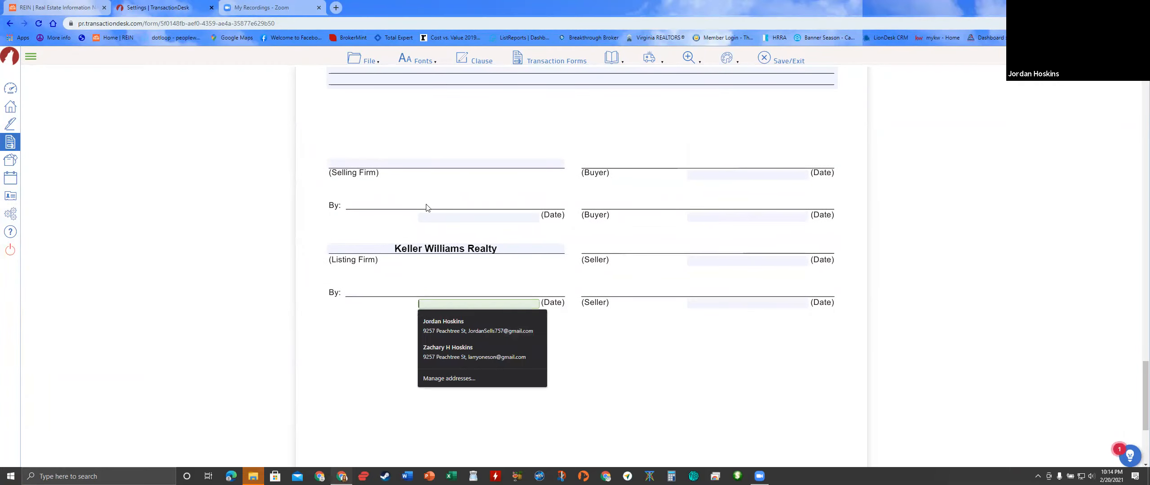
- Save the POA-1 addendum and return to the template settings
mouse_move(372, 58)
mouse_move(371, 129)
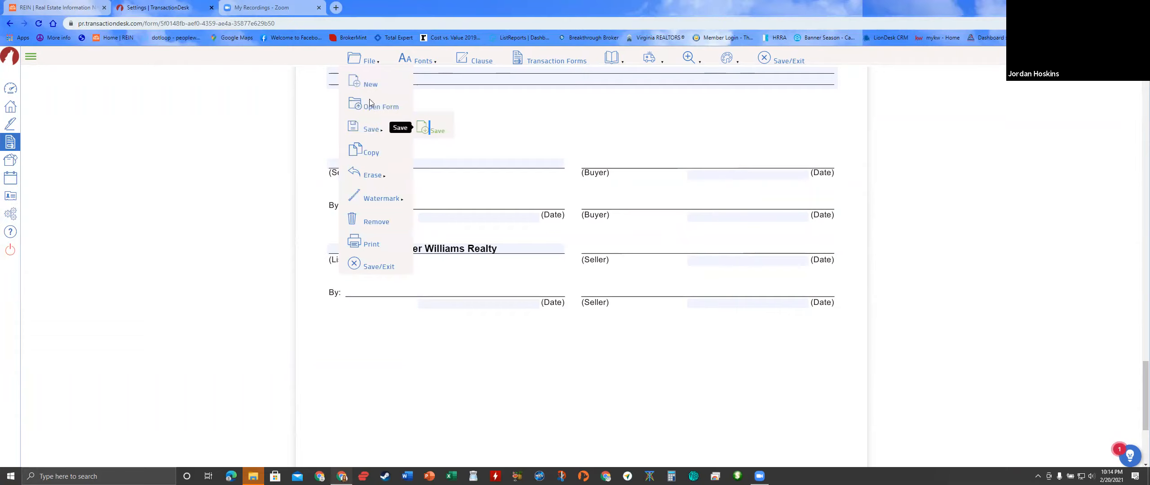
click(422, 130)
click(10, 24)
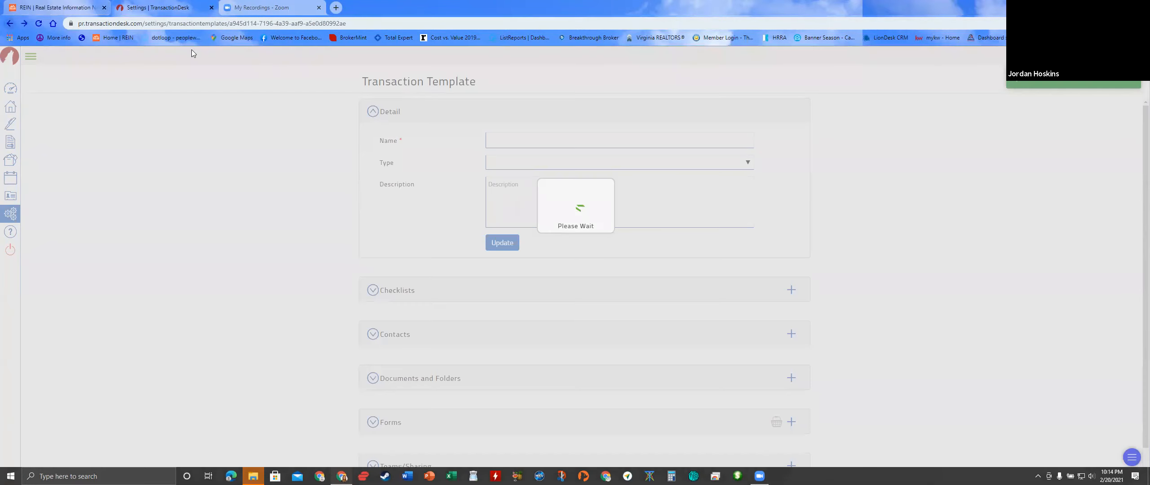
- Open the CONRES-1 Condominium Resale Addendum and scroll down to its Seller's Completion section
scroll(495, 357, down, 8)
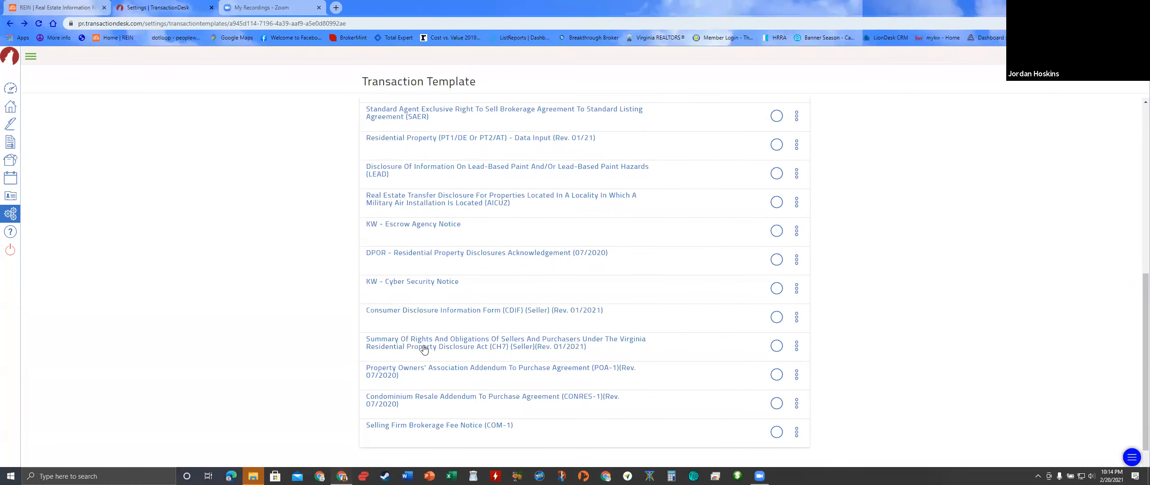
click(421, 399)
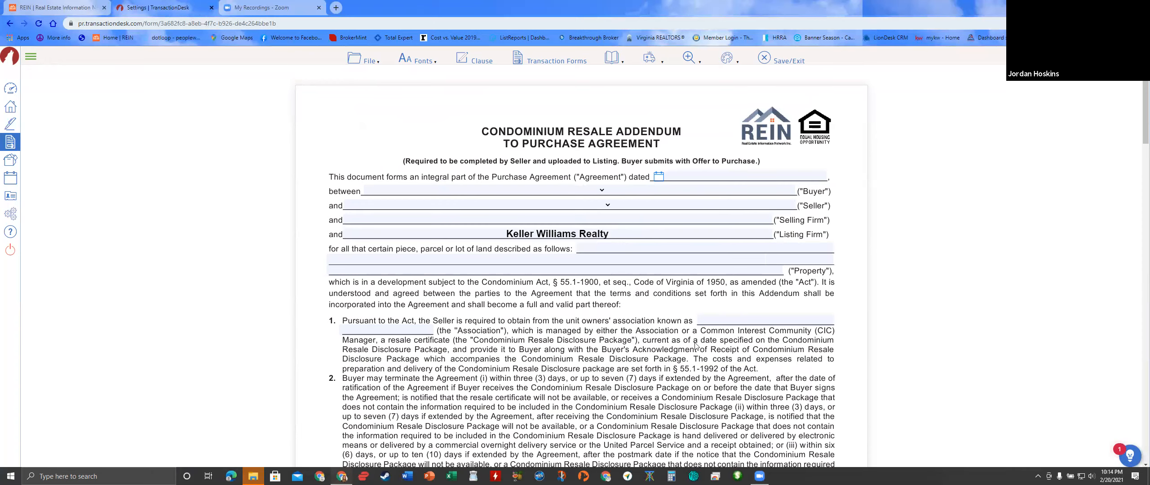
scroll(695, 345, down, 7)
scroll(760, 339, down, 12)
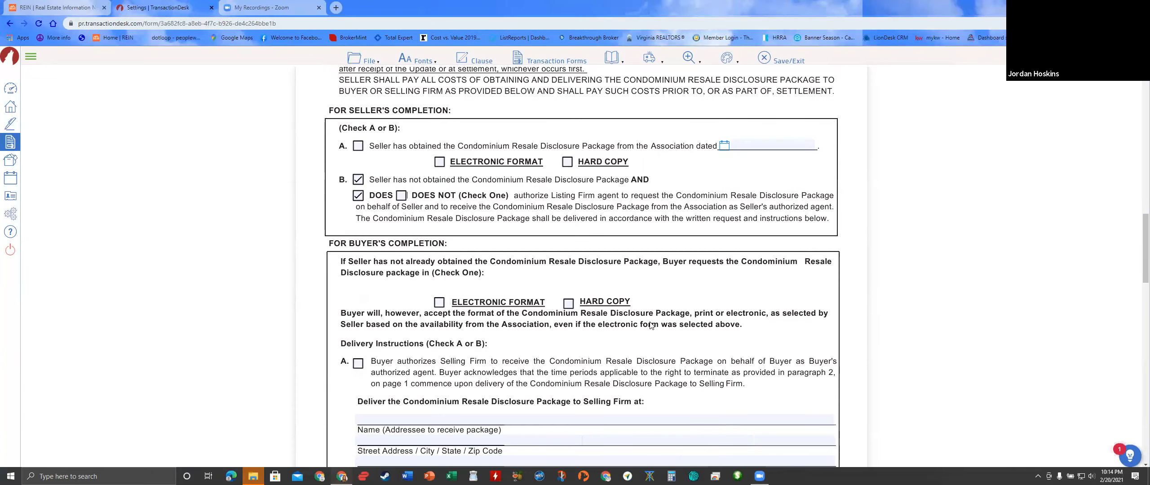